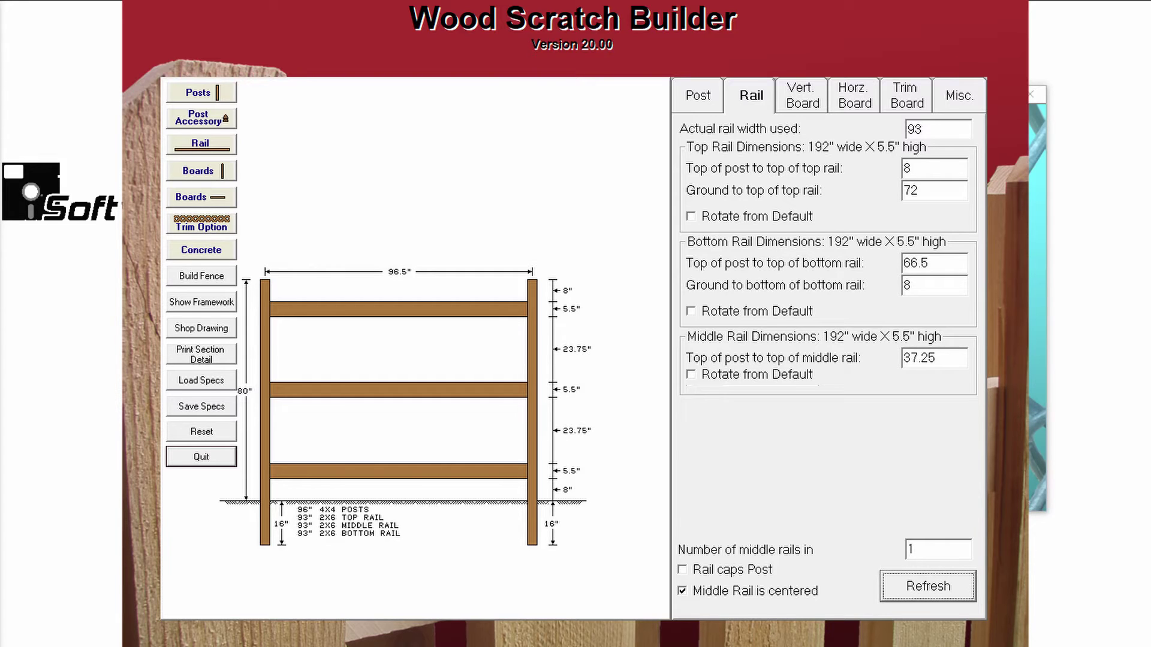
# Close Wood Scratch Builder with Alt+F4 to get back to the CFS menu
pyautogui.hotkey('alt', 'F4')
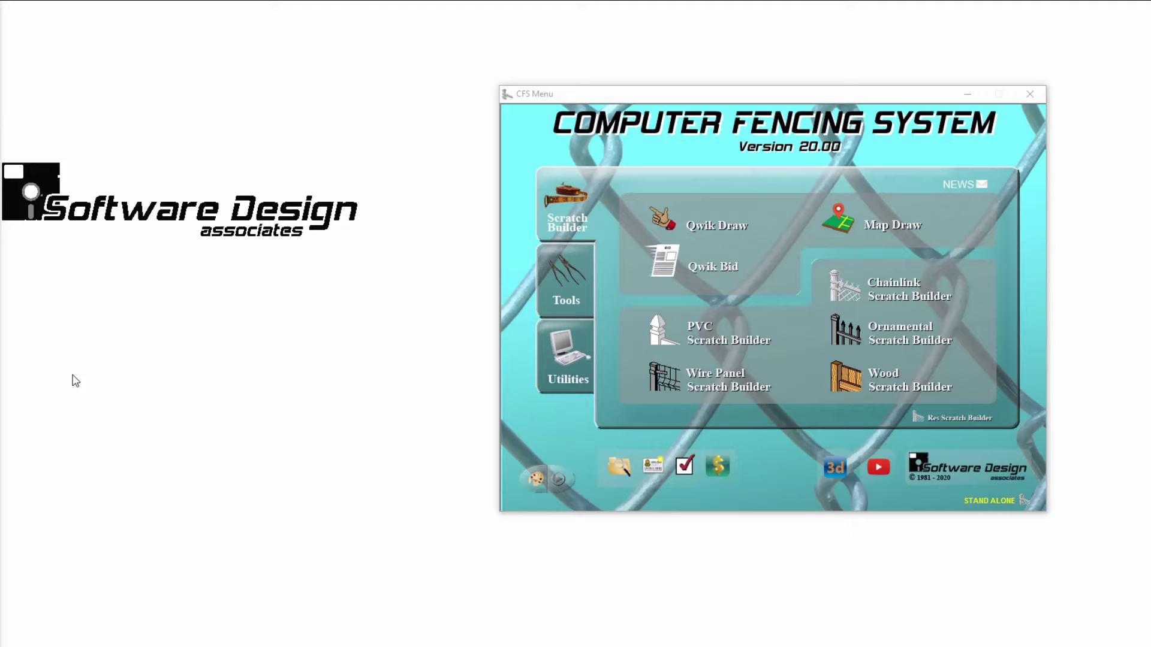
# Launch PVC Scratch Builder with EVERGUARD PROFILES, 6' height, custom specification and WHITE colour
pyautogui.click(695, 341)
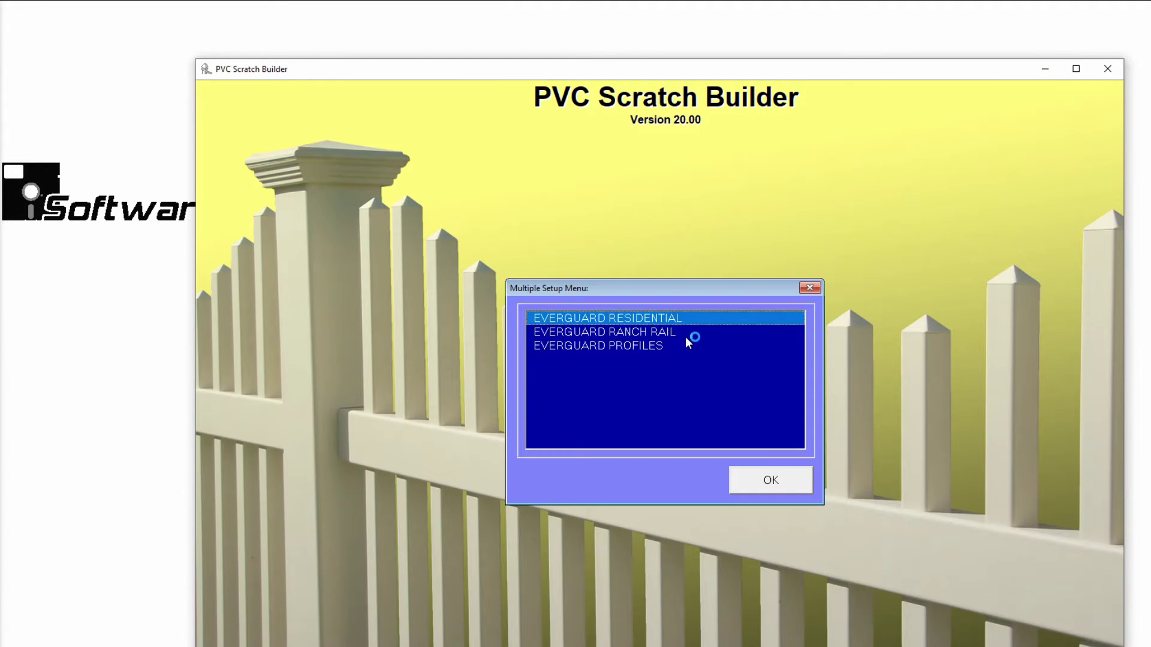
pyautogui.click(659, 346)
pyautogui.click(757, 479)
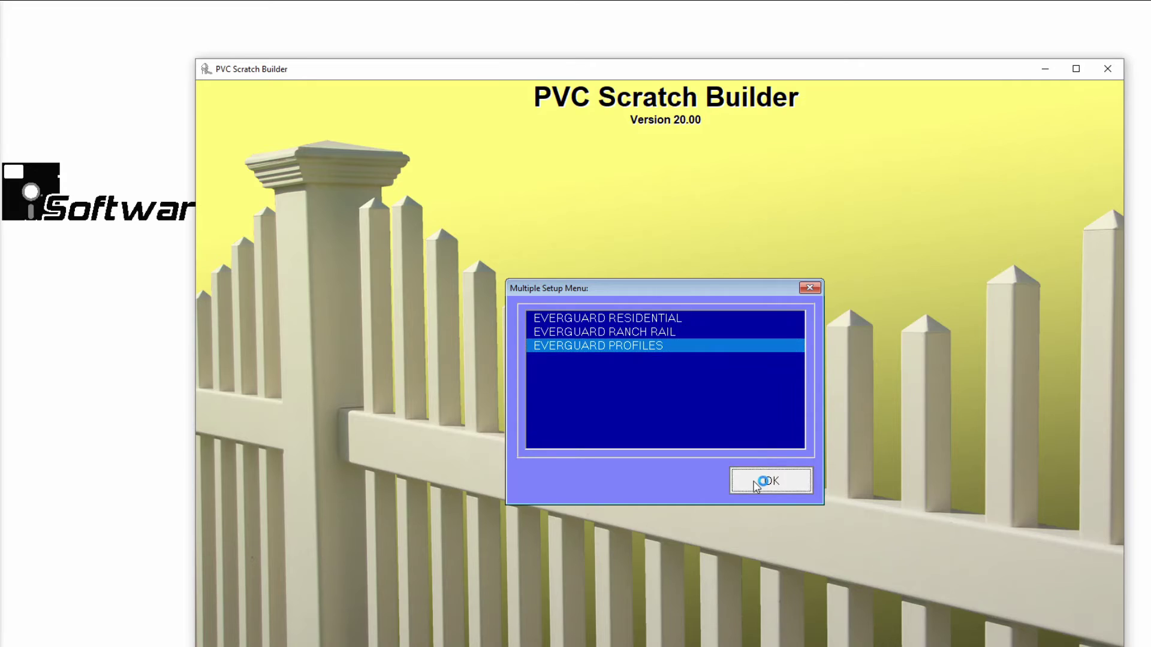
pyautogui.click(401, 264)
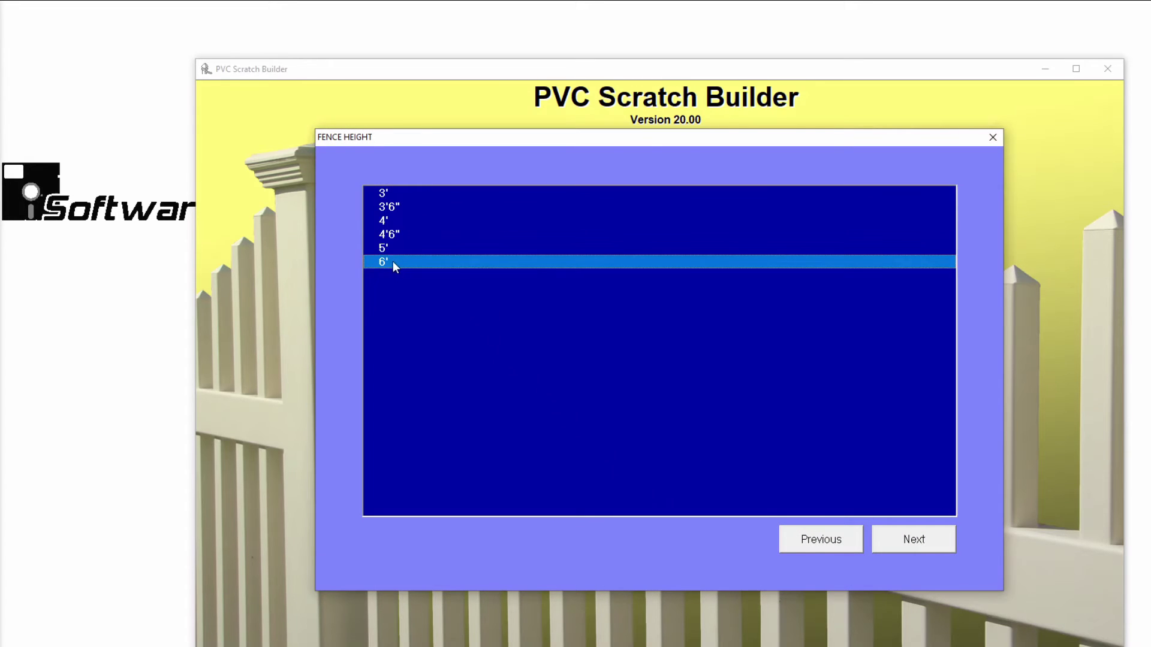
pyautogui.click(940, 545)
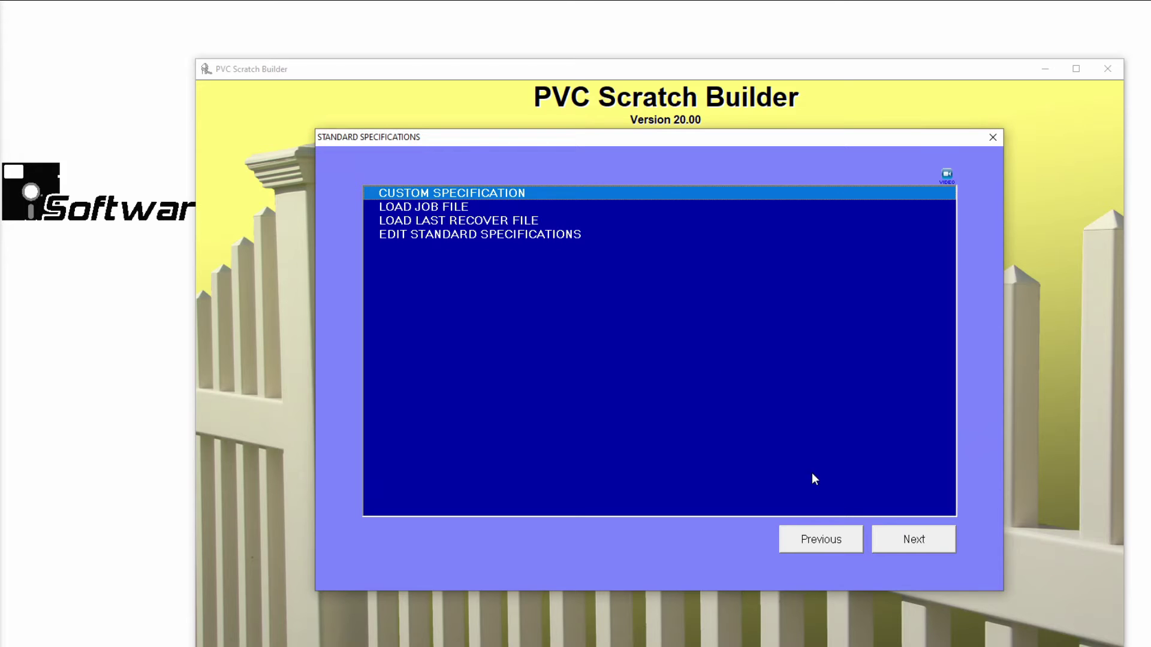
pyautogui.click(905, 547)
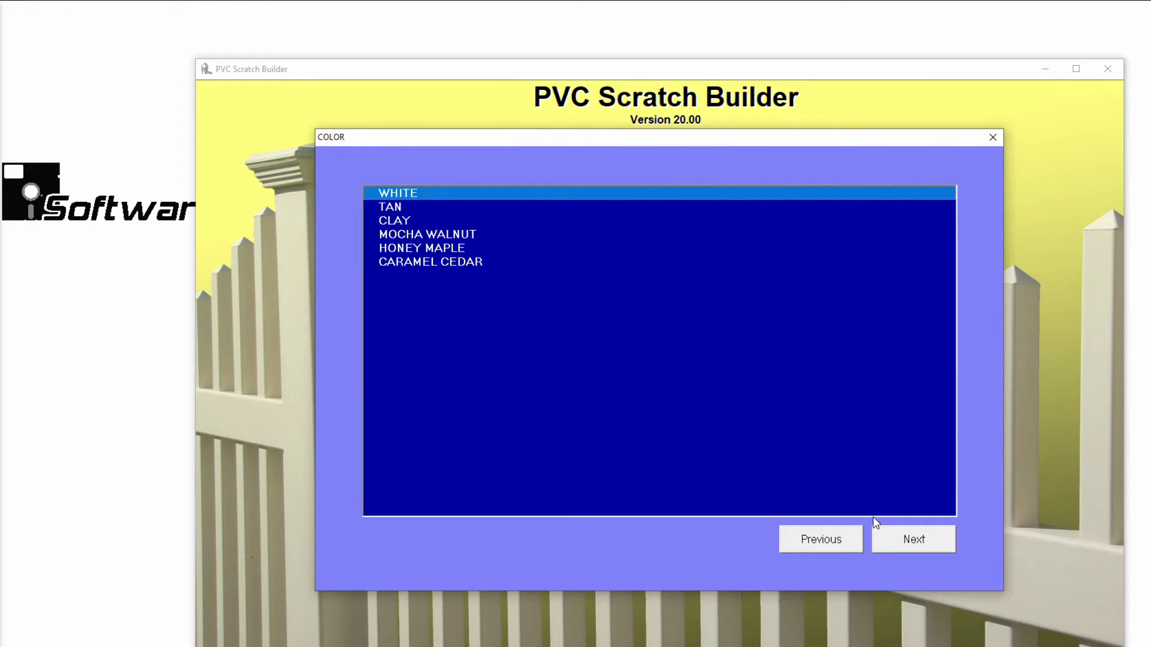
pyautogui.click(908, 538)
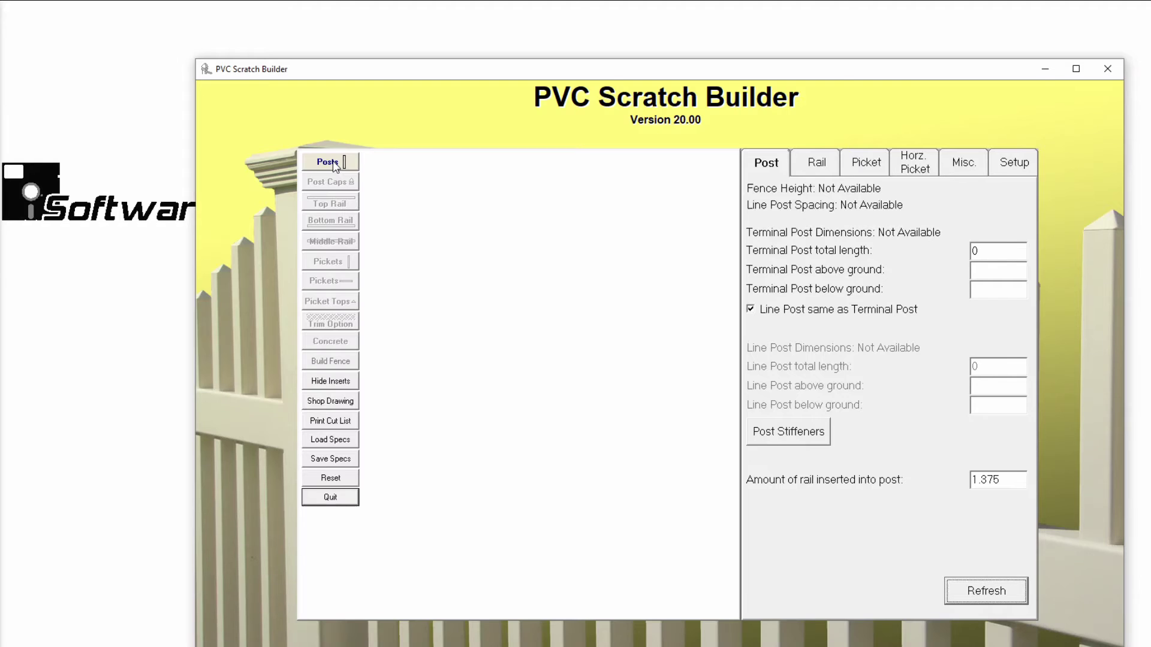
# Choose the terminal post and the external flat post cap
pyautogui.click(333, 167)
pyautogui.click(893, 541)
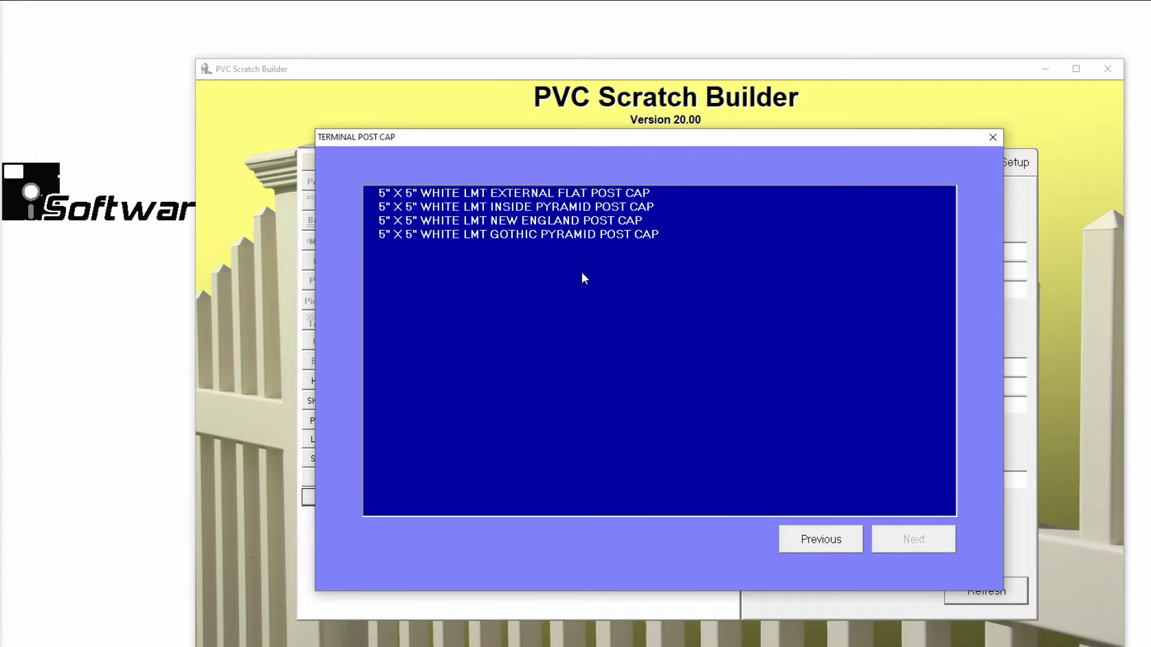
pyautogui.click(552, 193)
pyautogui.click(913, 538)
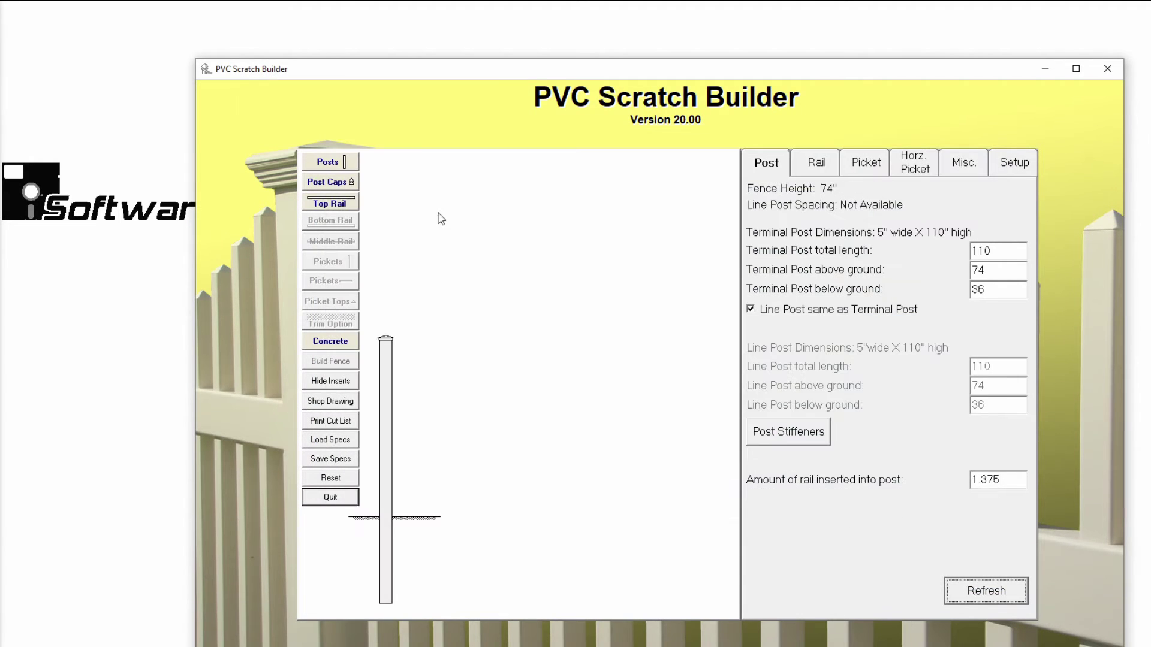
# Use the 2" X 6" X 192" ribbed rail for both top and bottom rails
pyautogui.click(334, 203)
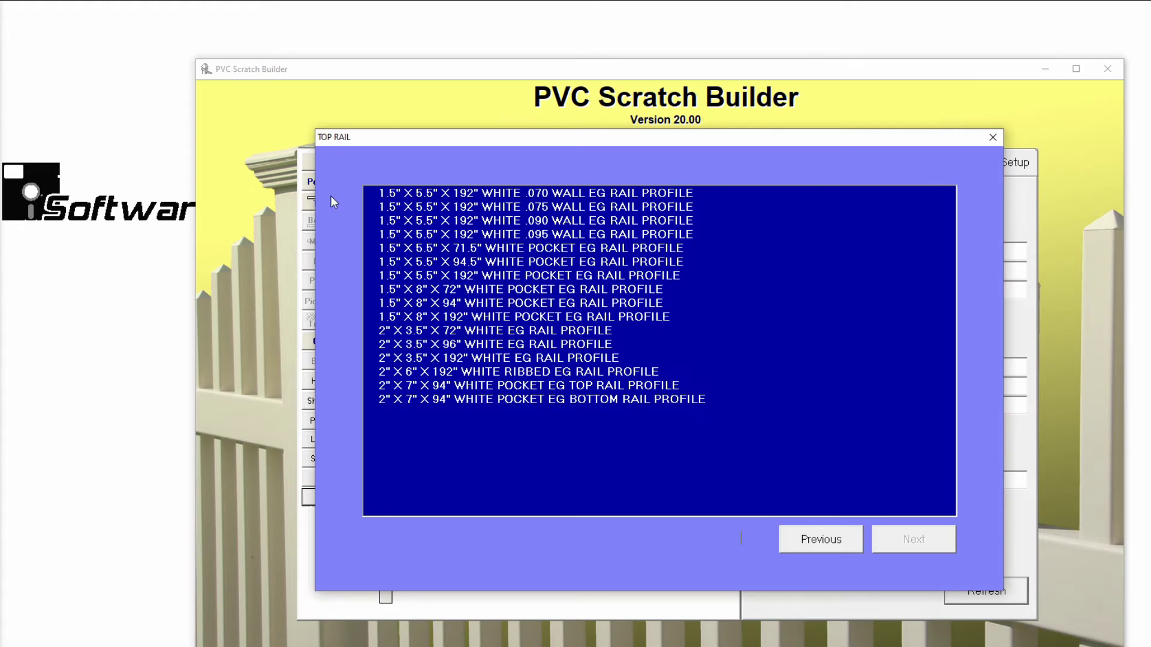
pyautogui.click(453, 373)
pyautogui.click(892, 540)
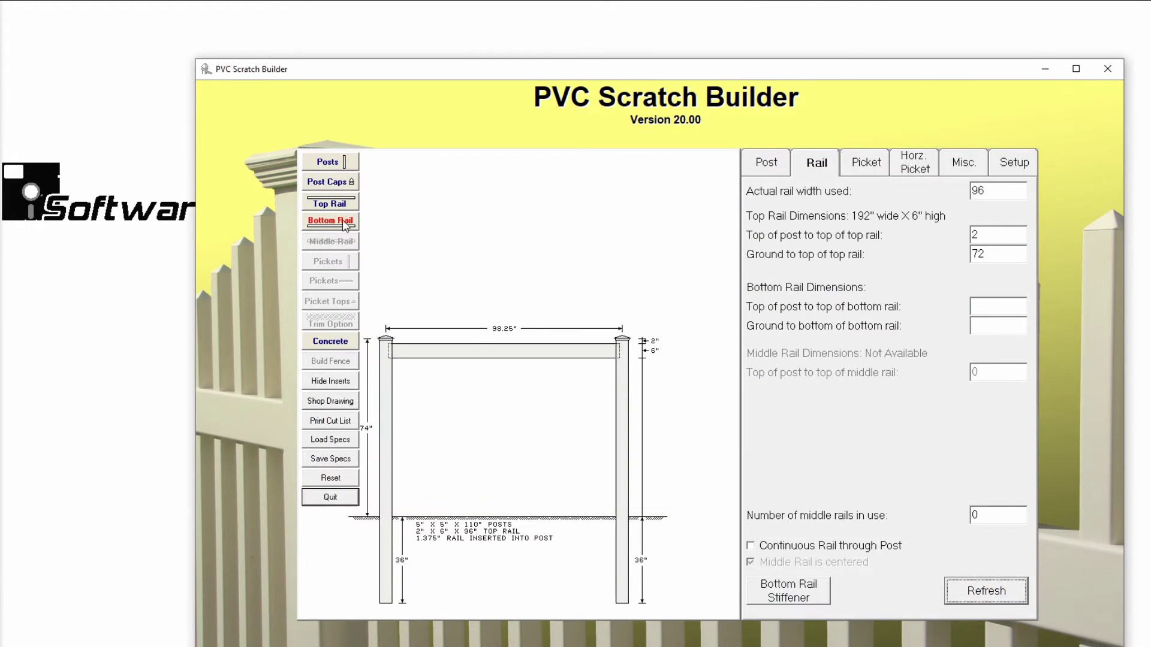
pyautogui.click(344, 221)
pyautogui.click(478, 374)
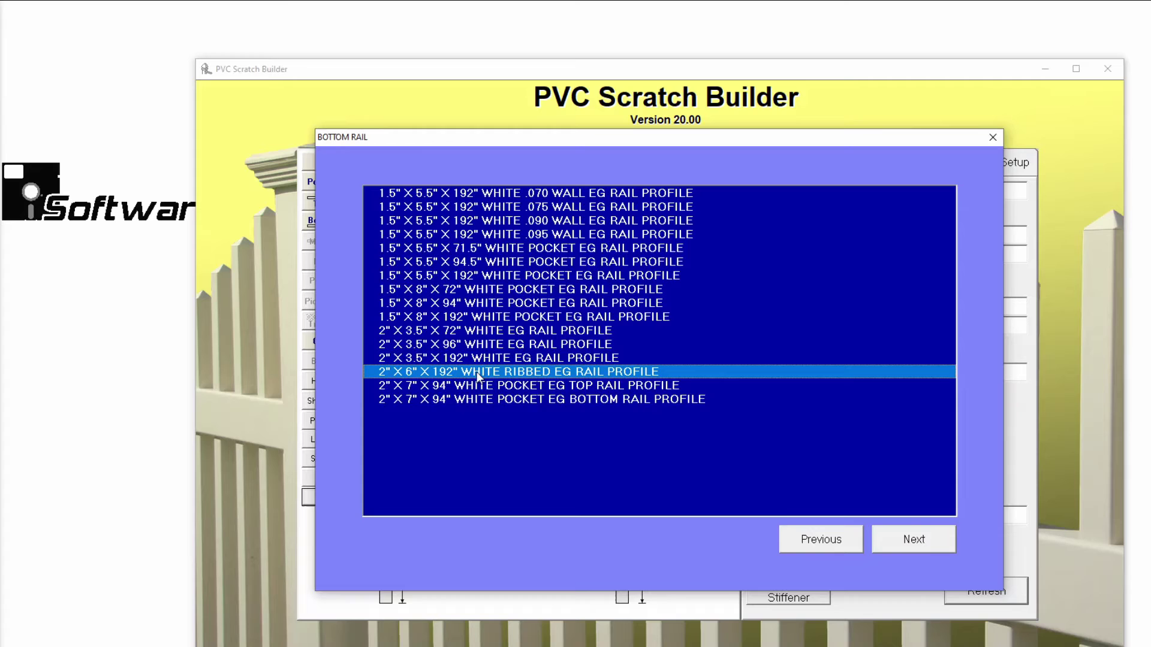
pyautogui.click(893, 545)
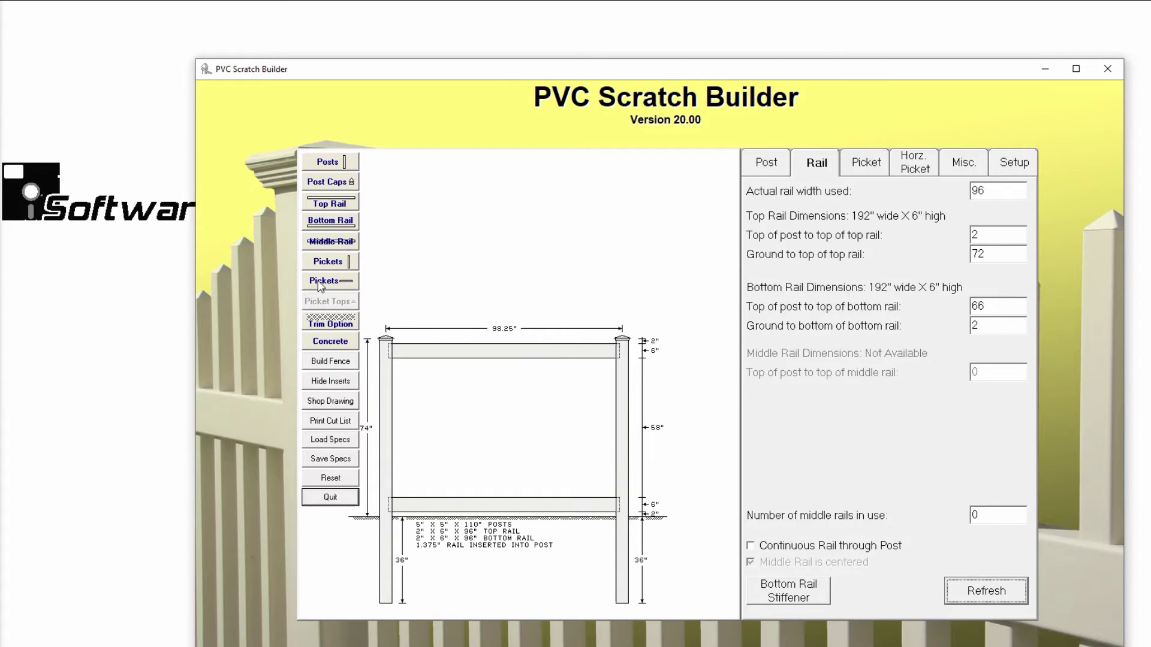
# Add gapless 7/8" X 6" T&G horizontal pickets and concrete post footings, and hide rail inserts
pyautogui.click(318, 280)
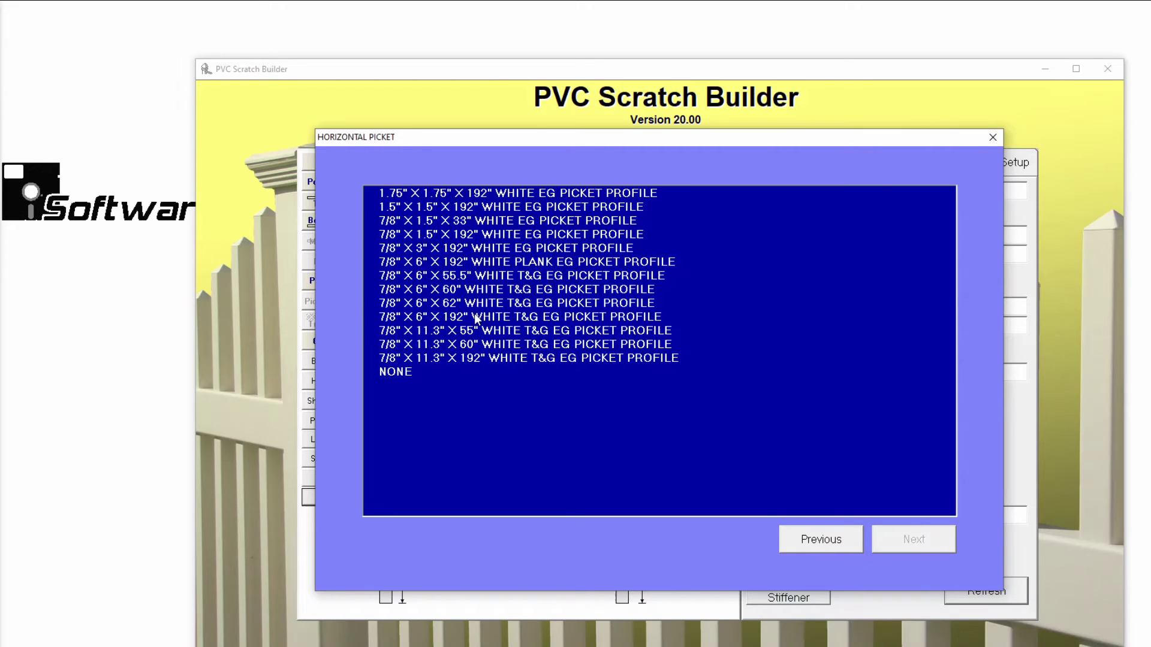
pyautogui.click(478, 318)
pyautogui.click(890, 539)
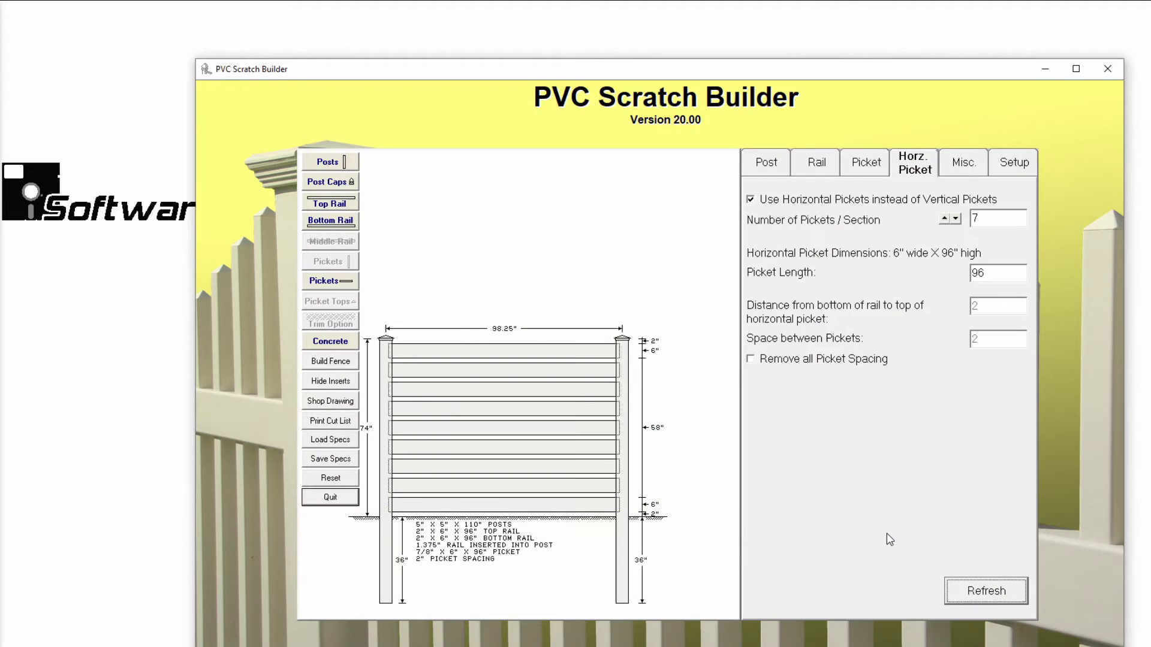
pyautogui.click(751, 360)
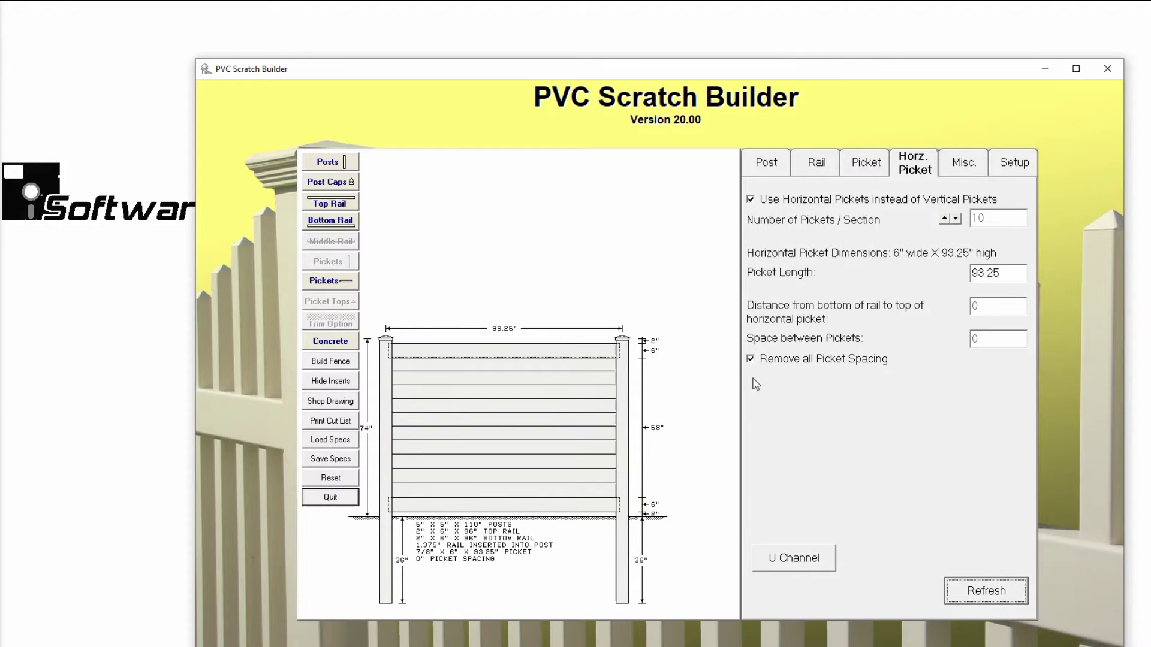
pyautogui.click(321, 344)
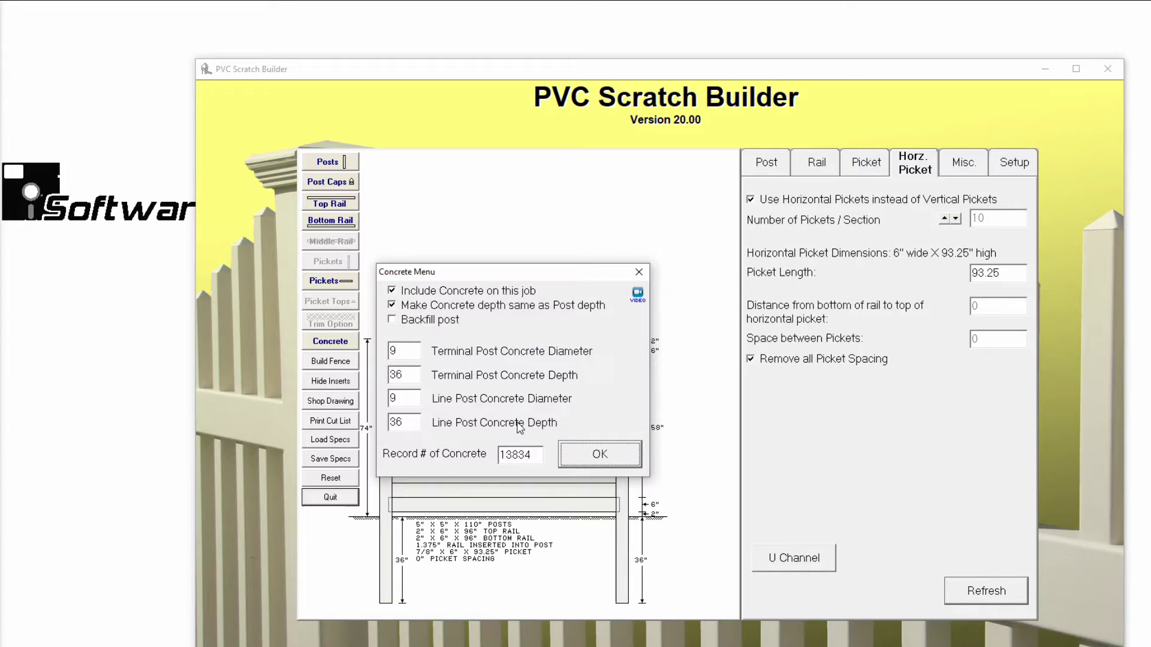
pyautogui.click(588, 455)
pyautogui.click(333, 390)
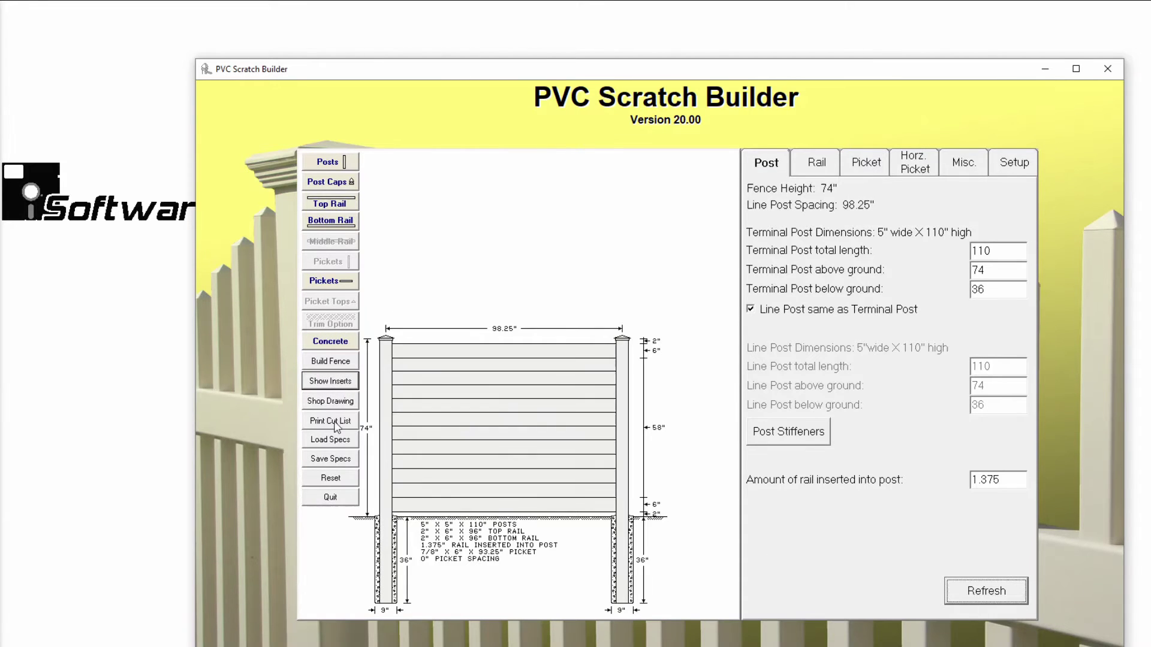
# Save the fence as a new standard spec named '6' Horizontal Privacy'
pyautogui.click(323, 463)
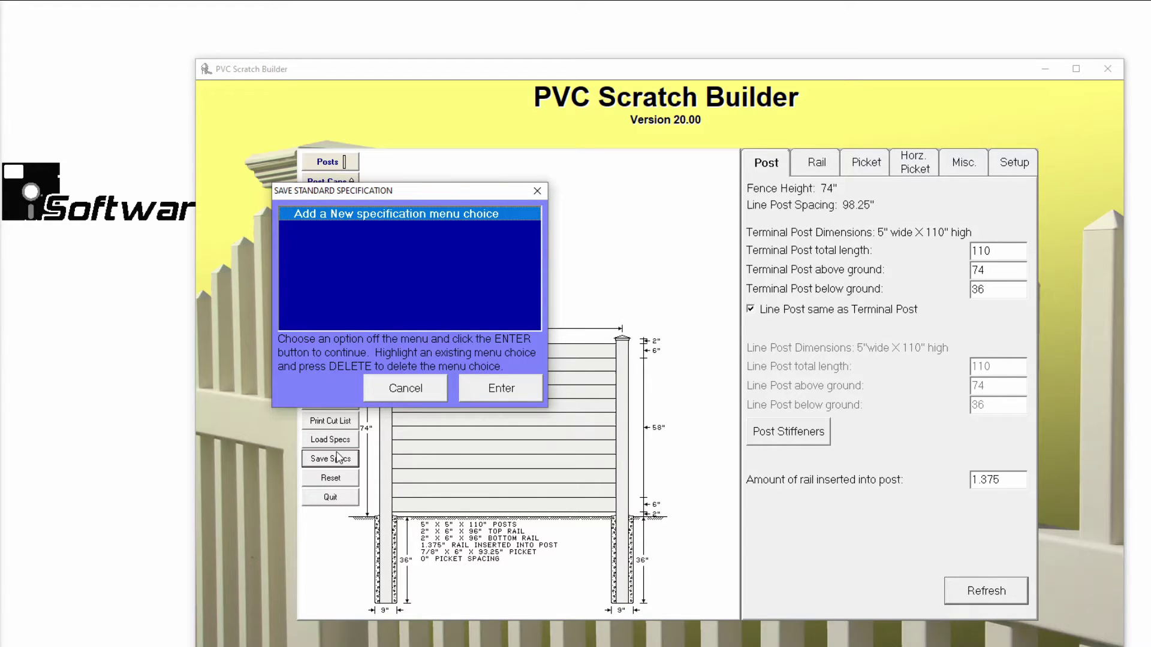
pyautogui.click(509, 390)
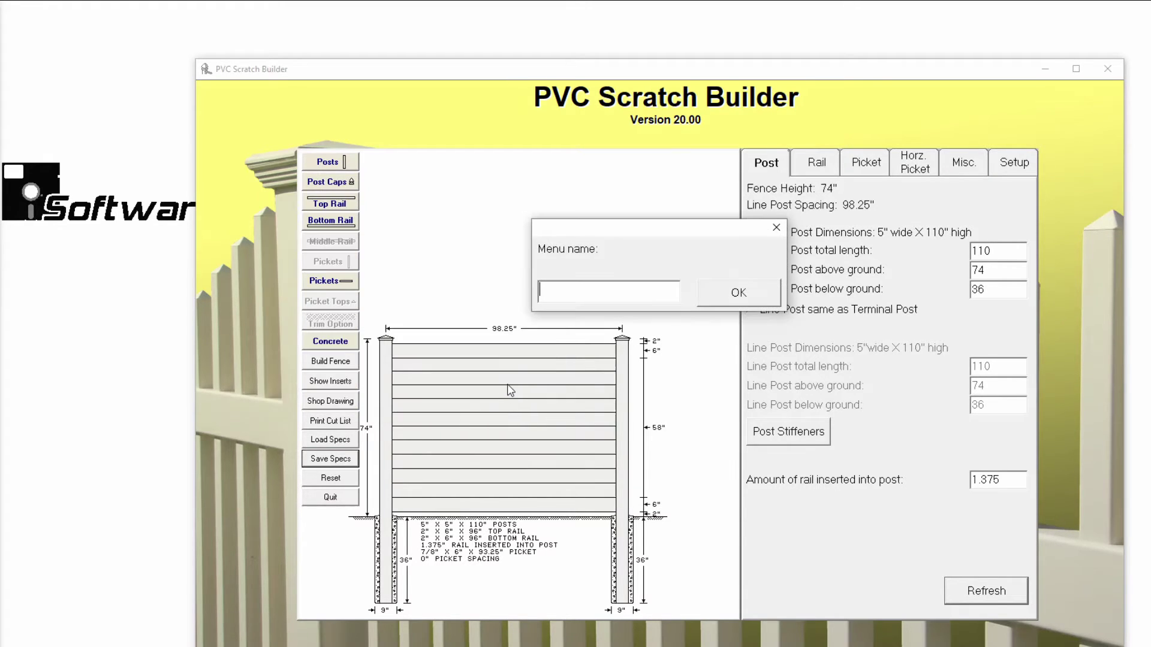
pyautogui.write("6' Horizontal Priva")
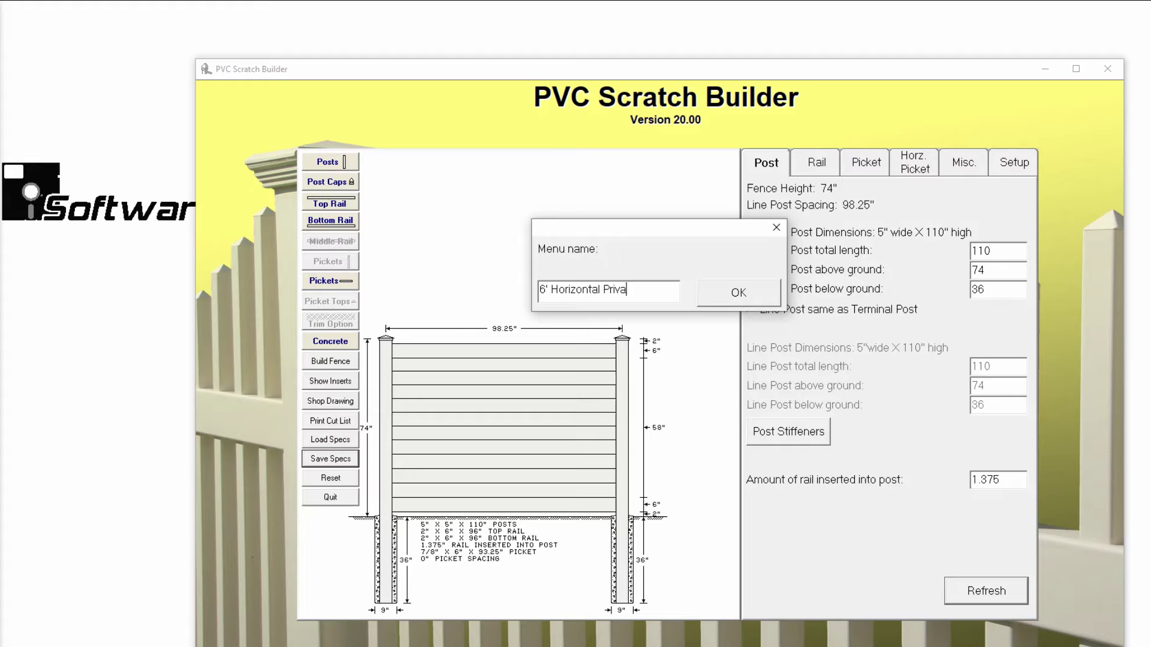
pyautogui.write('cy')
pyautogui.click(744, 293)
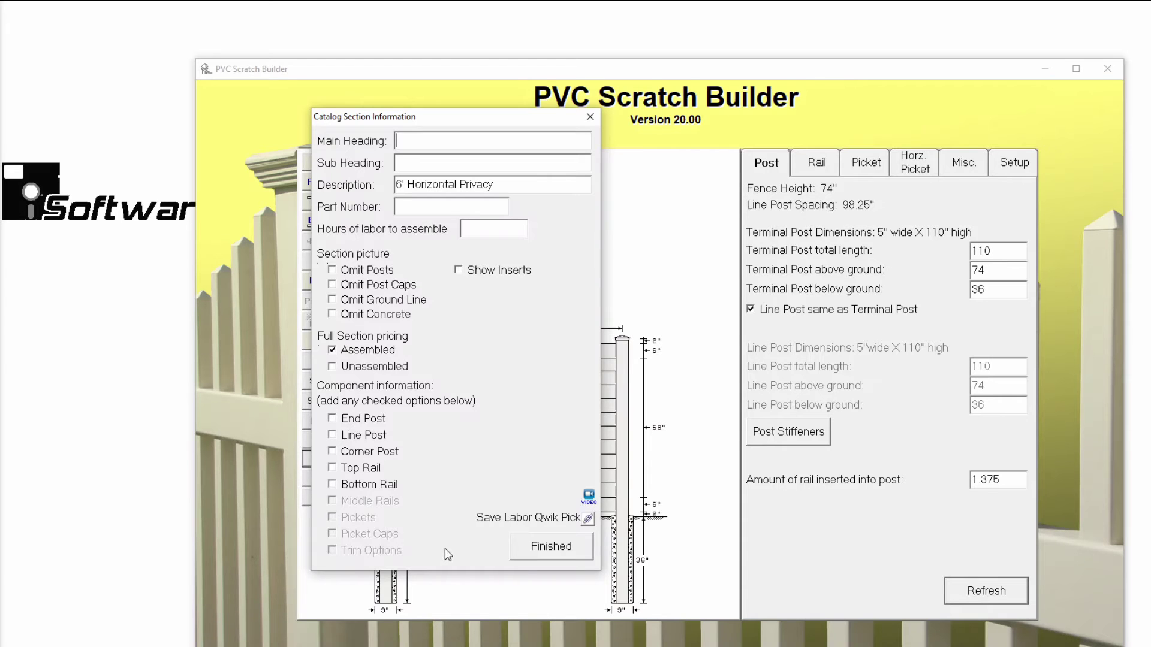
pyautogui.click(540, 548)
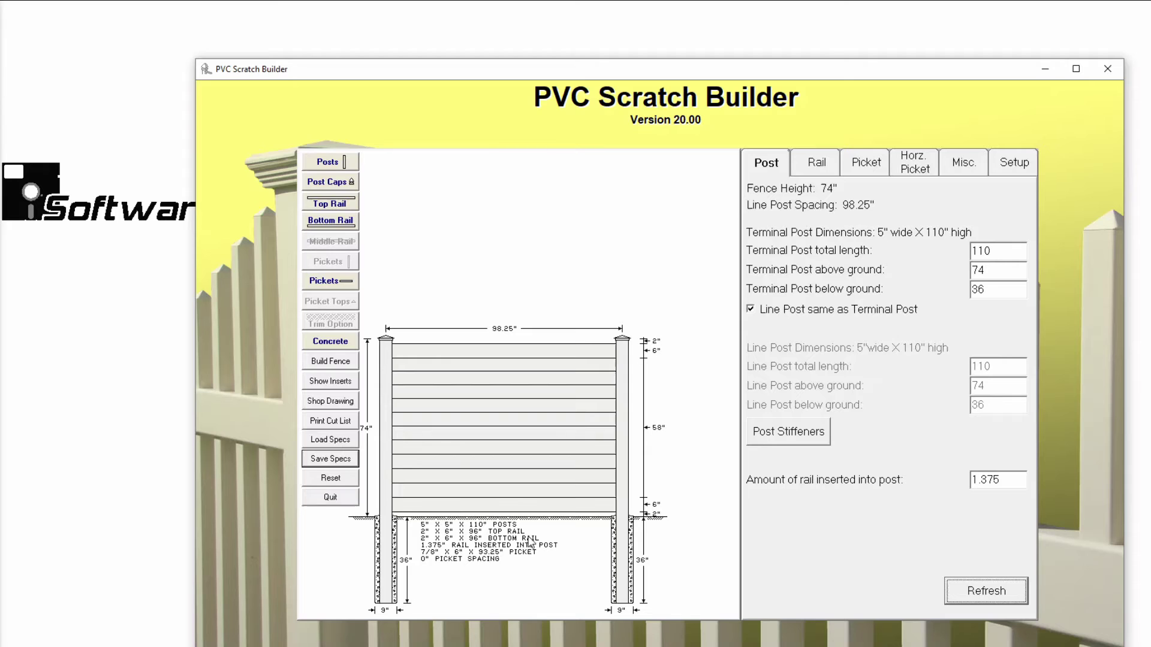
# Quit and relaunch PVC Scratch Builder for a 6' EVERGUARD fence, choosing Edit Standard Specifications
pyautogui.click(347, 501)
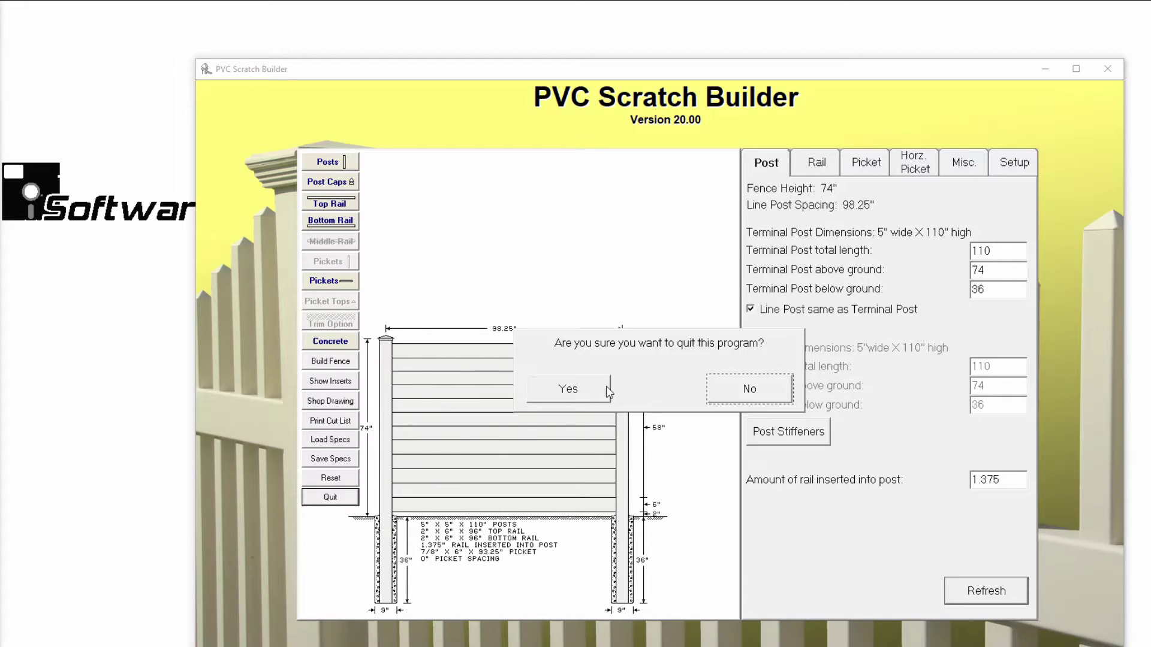
pyautogui.click(607, 389)
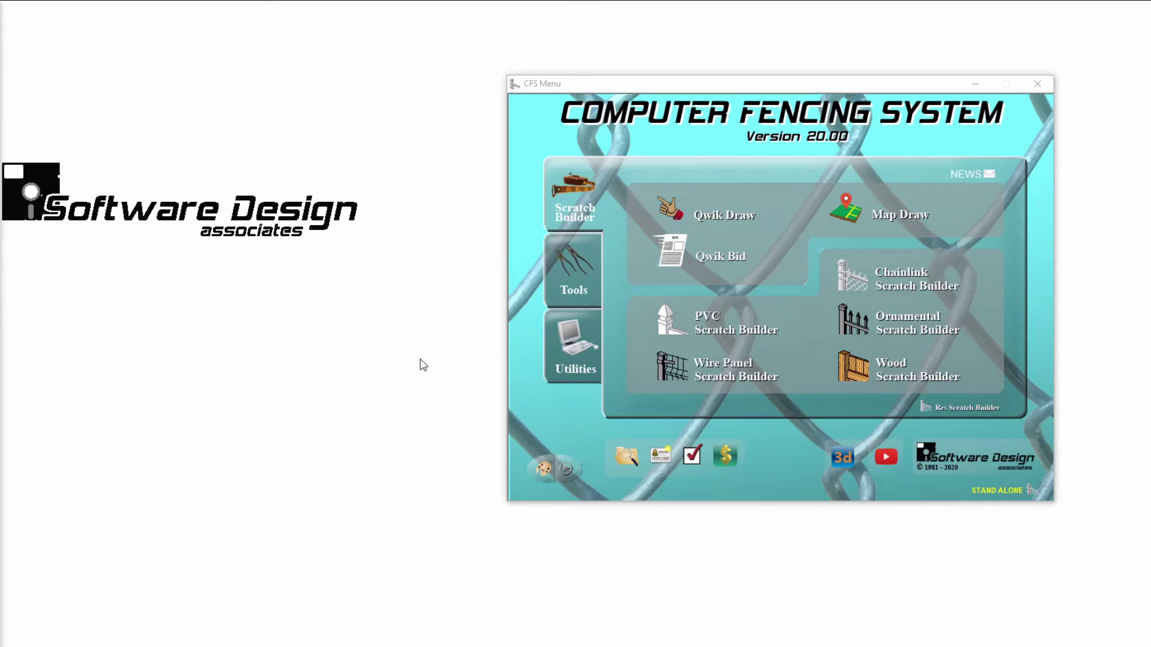
pyautogui.click(672, 319)
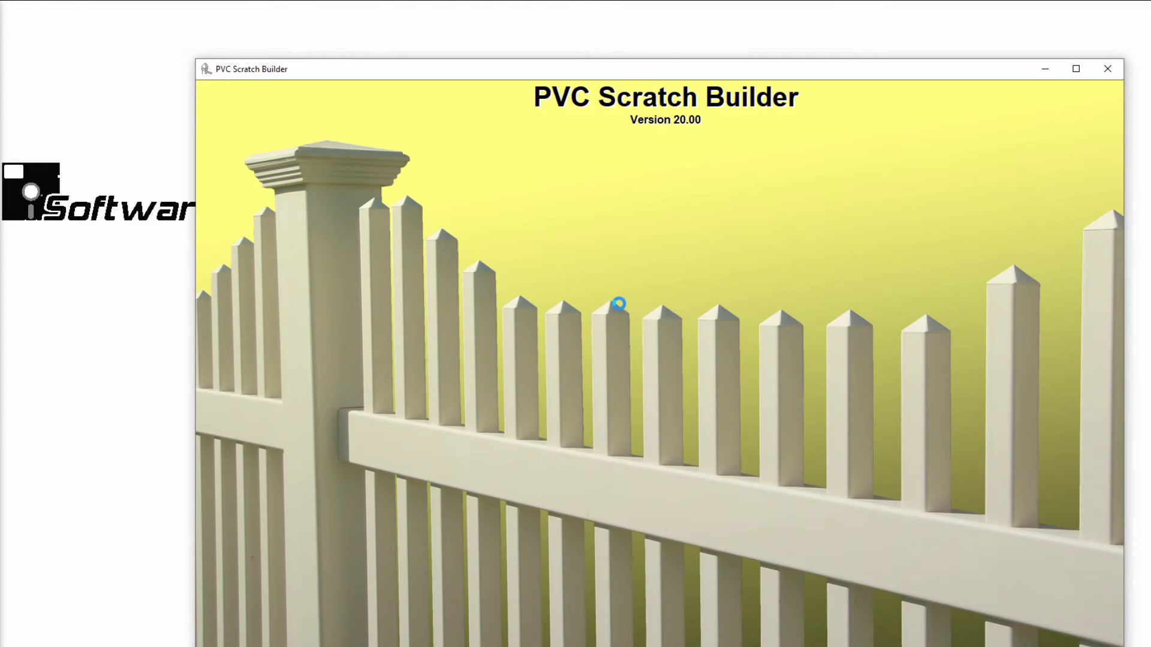
pyautogui.click(686, 345)
pyautogui.click(771, 479)
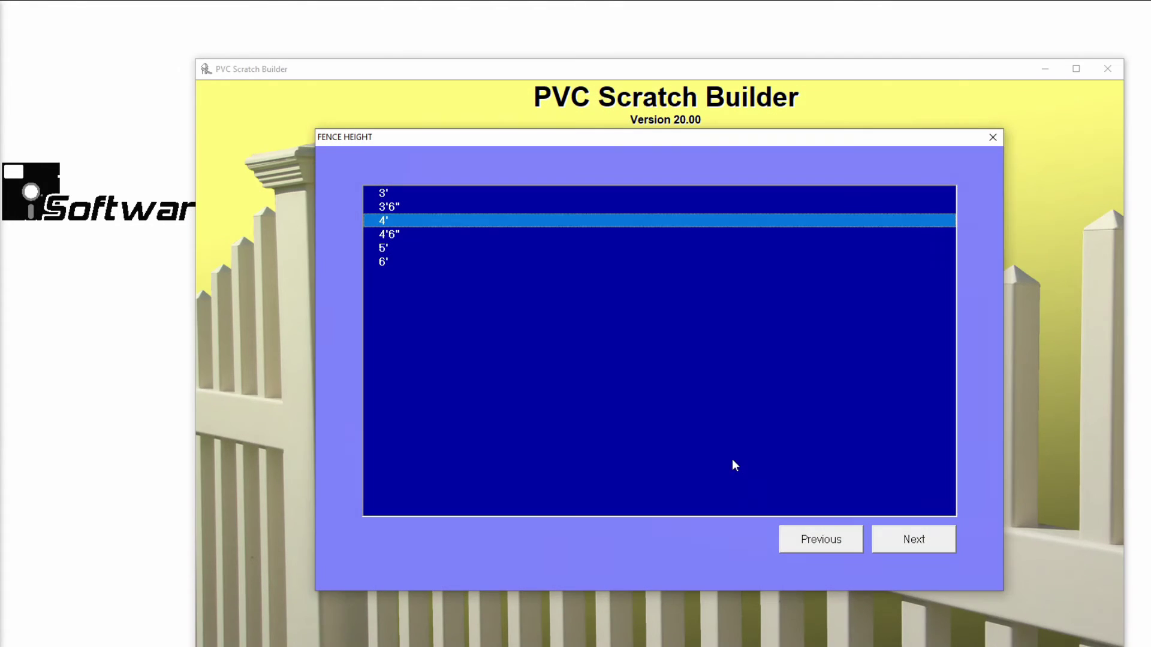
pyautogui.click(392, 261)
pyautogui.click(913, 539)
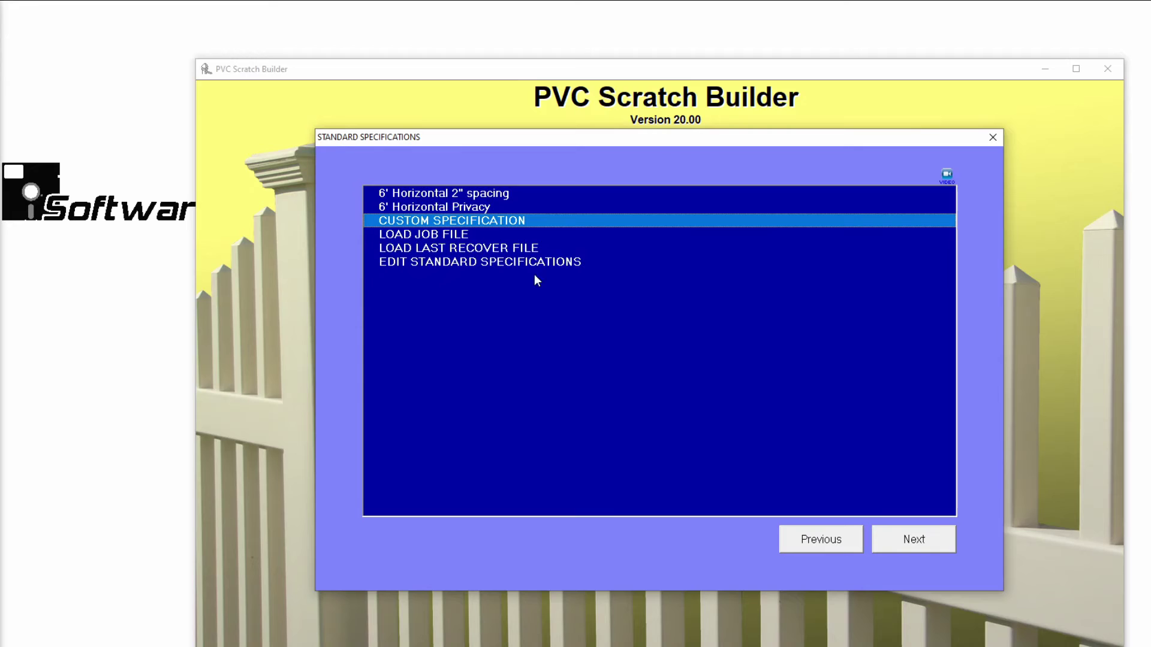
pyautogui.click(467, 206)
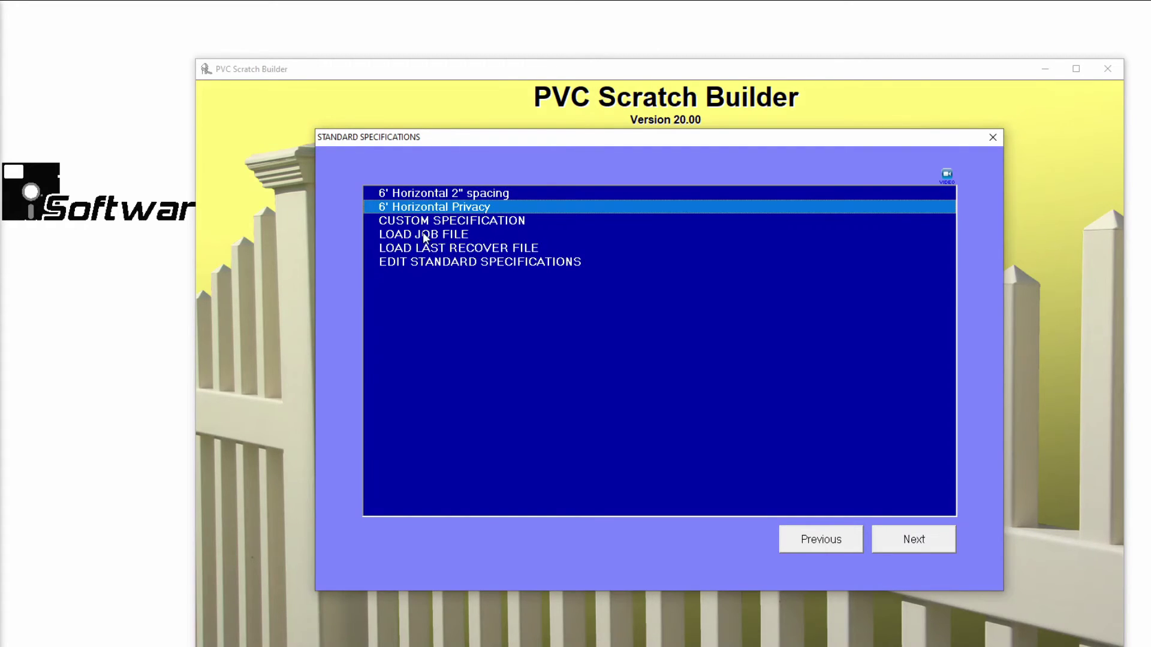
pyautogui.click(428, 264)
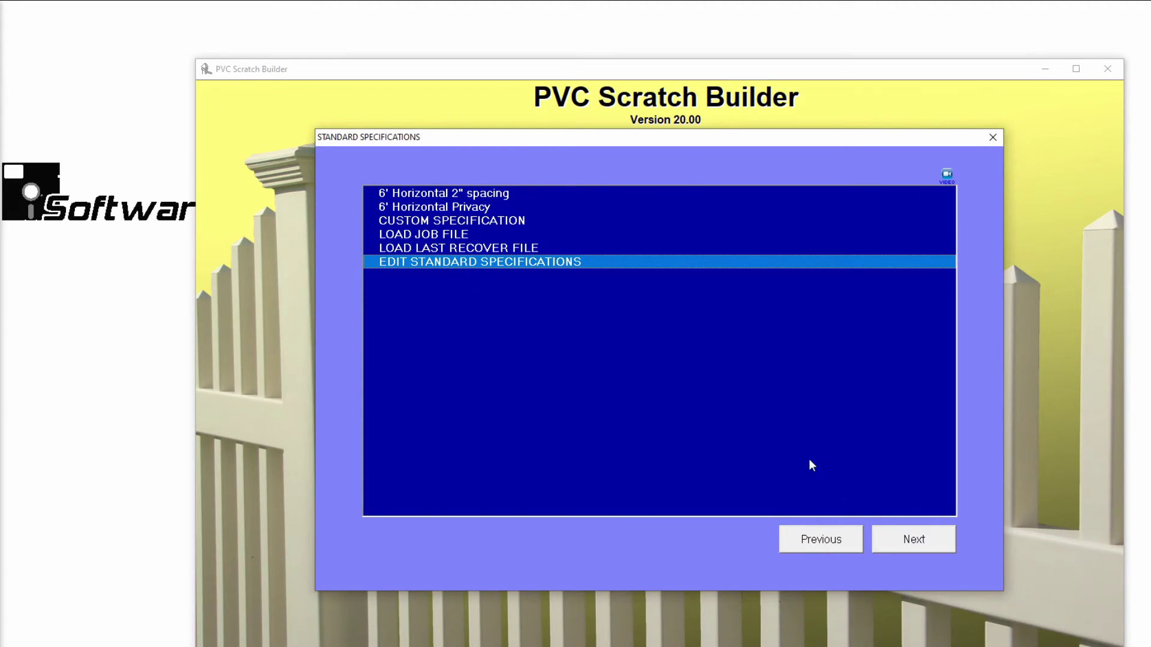
# Apply 1/4" picket rounding to both 6' Horizontal specs, editing only the Picket Rounding group
pyautogui.click(889, 537)
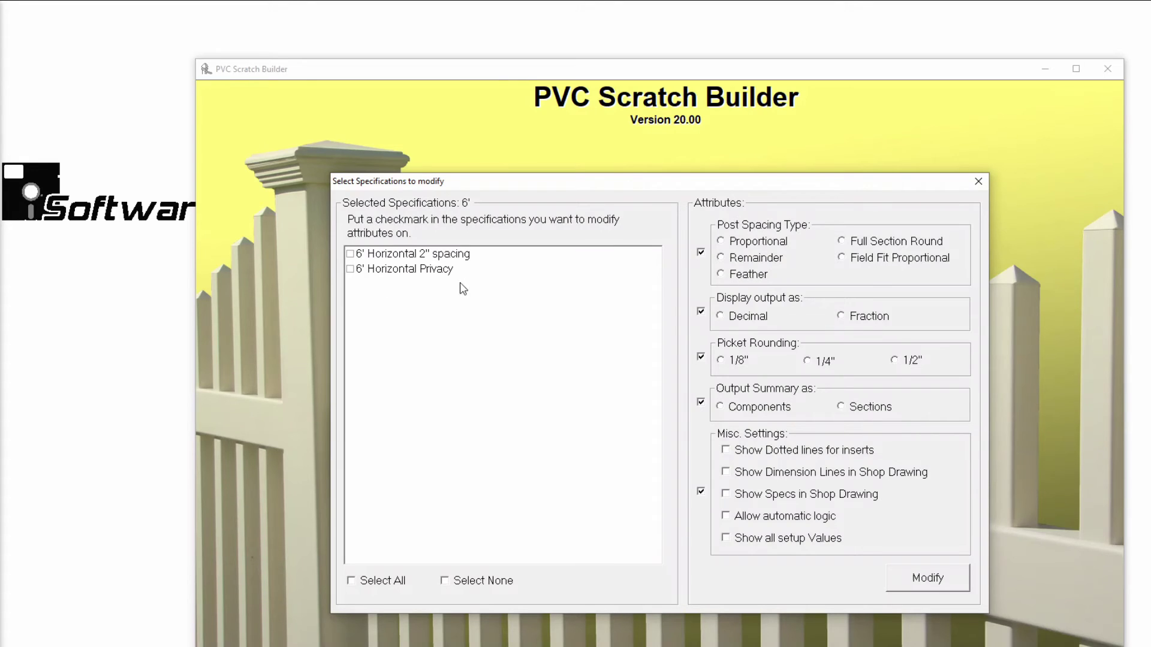
pyautogui.click(350, 254)
pyautogui.click(350, 269)
pyautogui.click(700, 254)
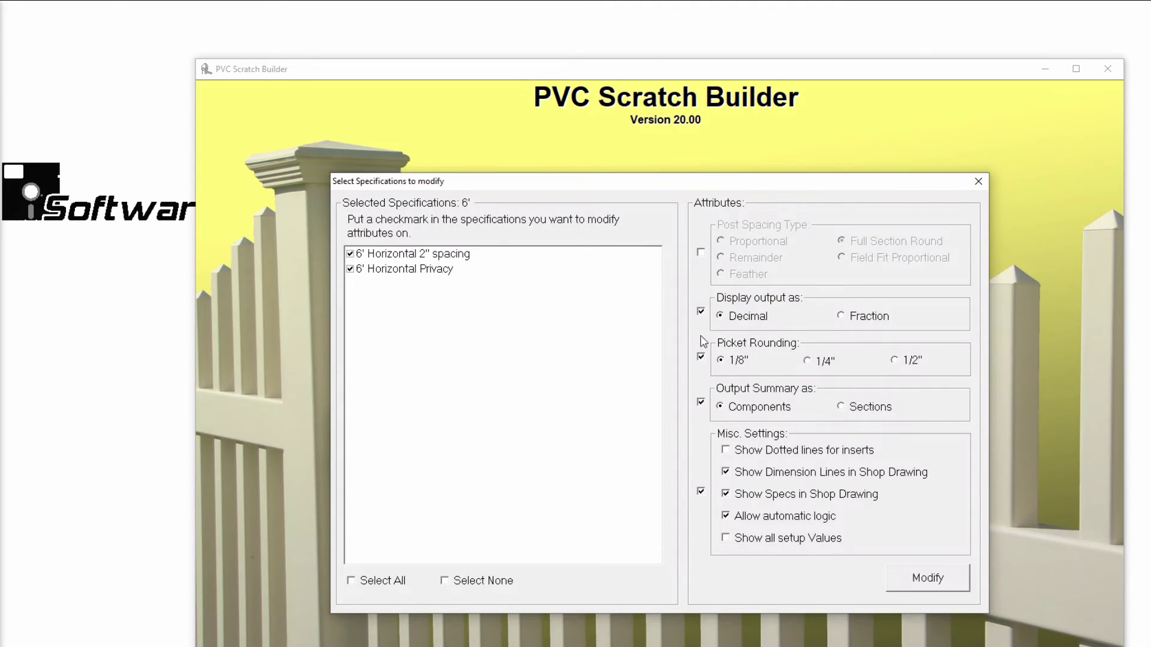
pyautogui.click(700, 312)
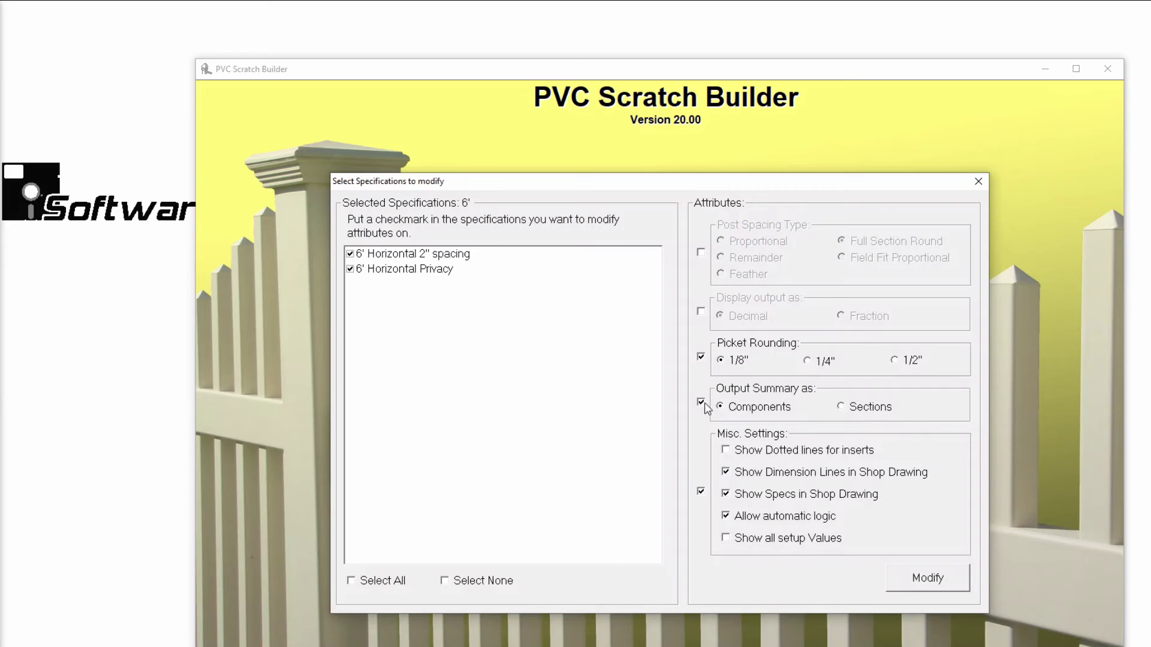
pyautogui.click(700, 402)
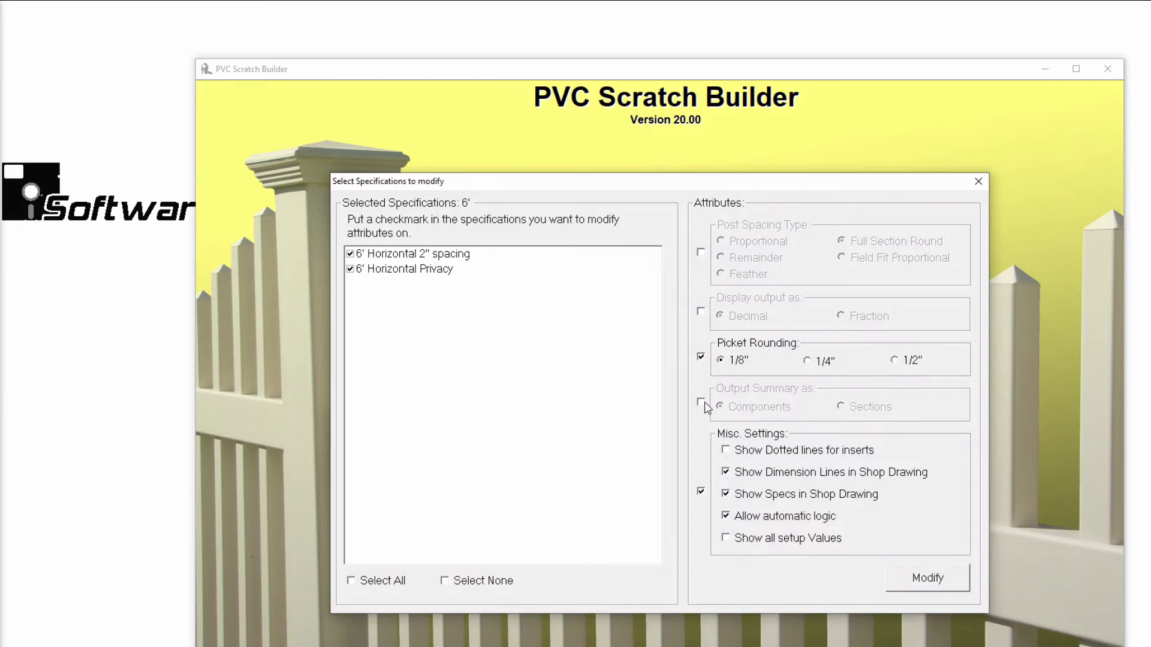
pyautogui.click(700, 492)
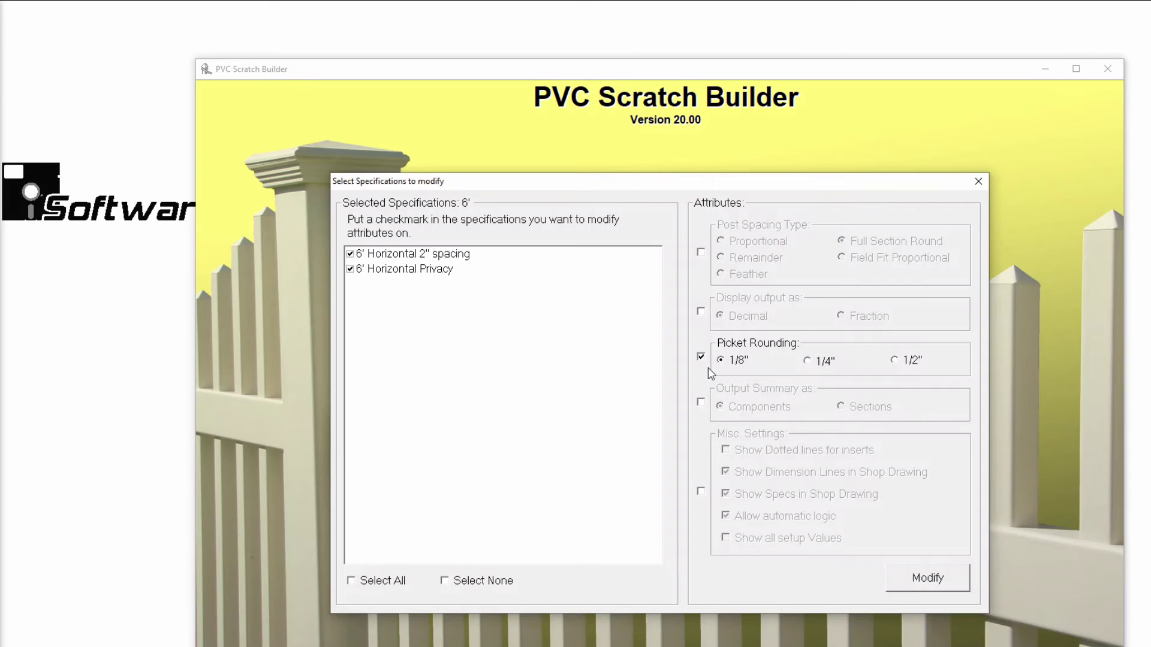
pyautogui.click(809, 362)
pyautogui.click(912, 580)
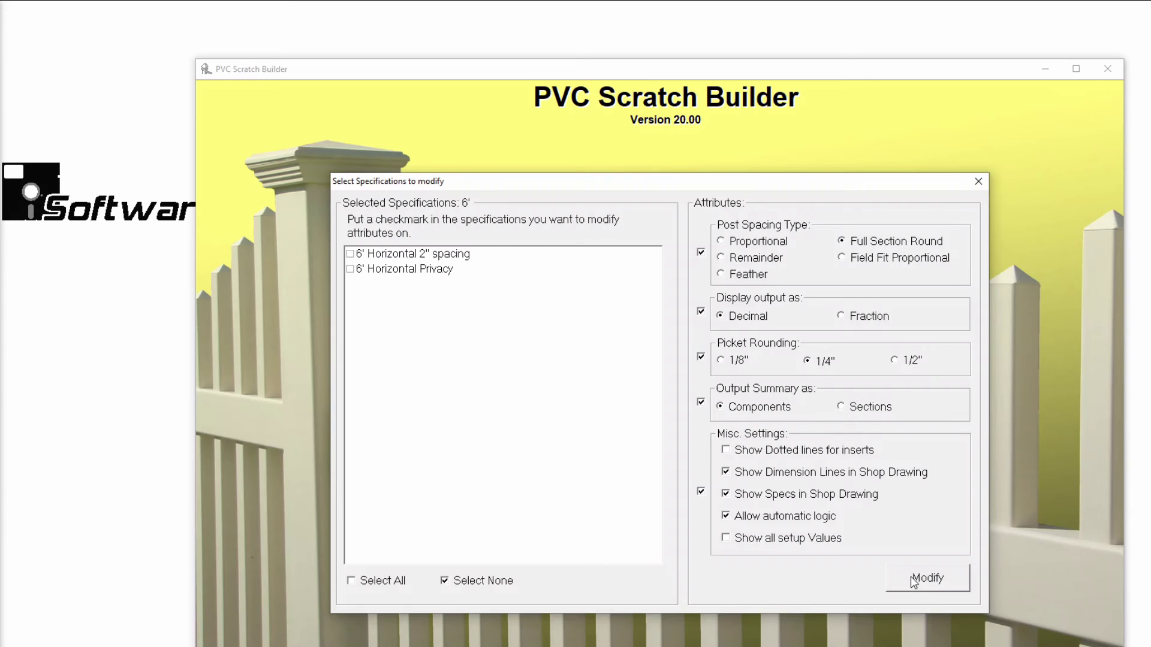
pyautogui.click(978, 182)
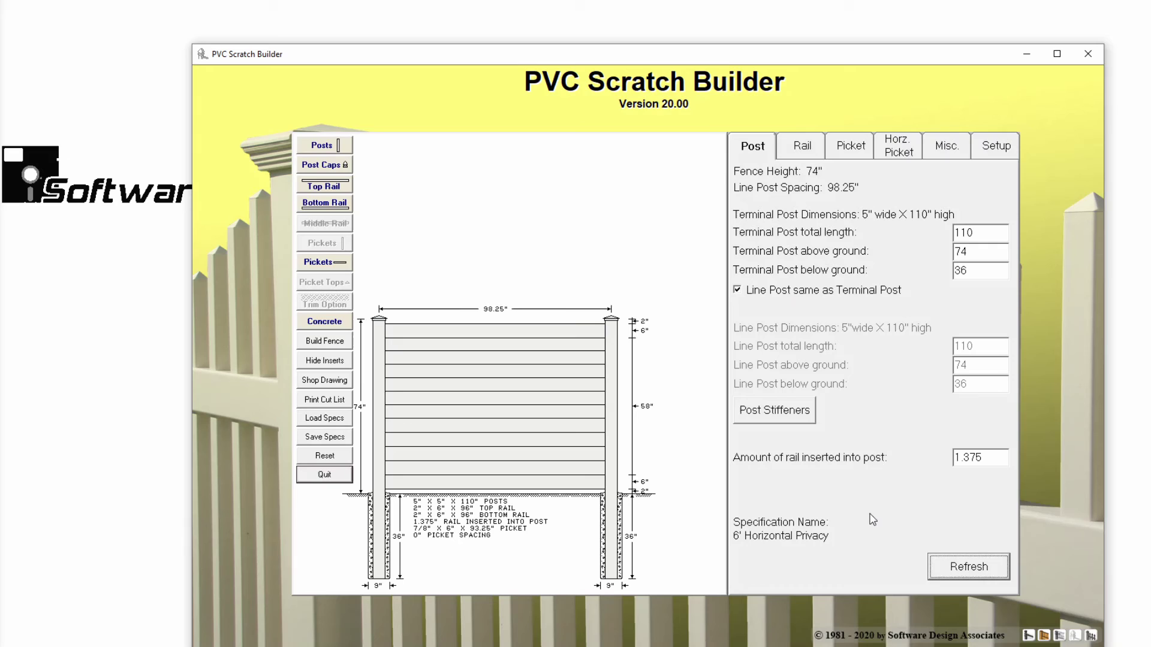
# Check the Misc. settings, then bring up the Save Standard Specification list
pyautogui.click(931, 151)
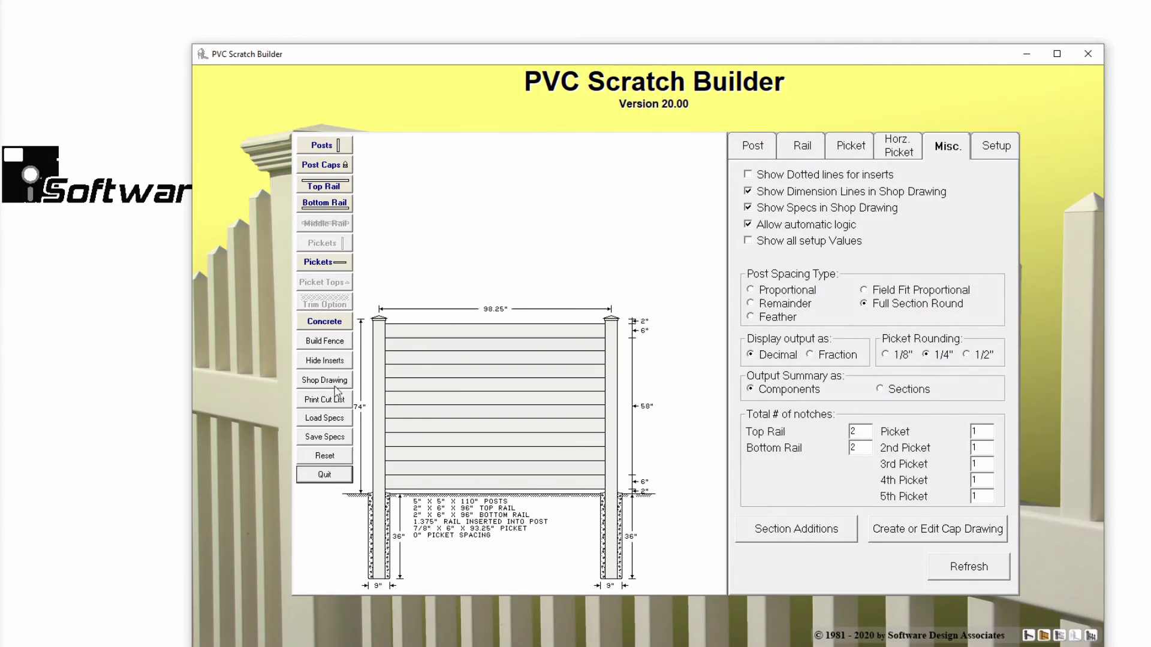
pyautogui.click(317, 442)
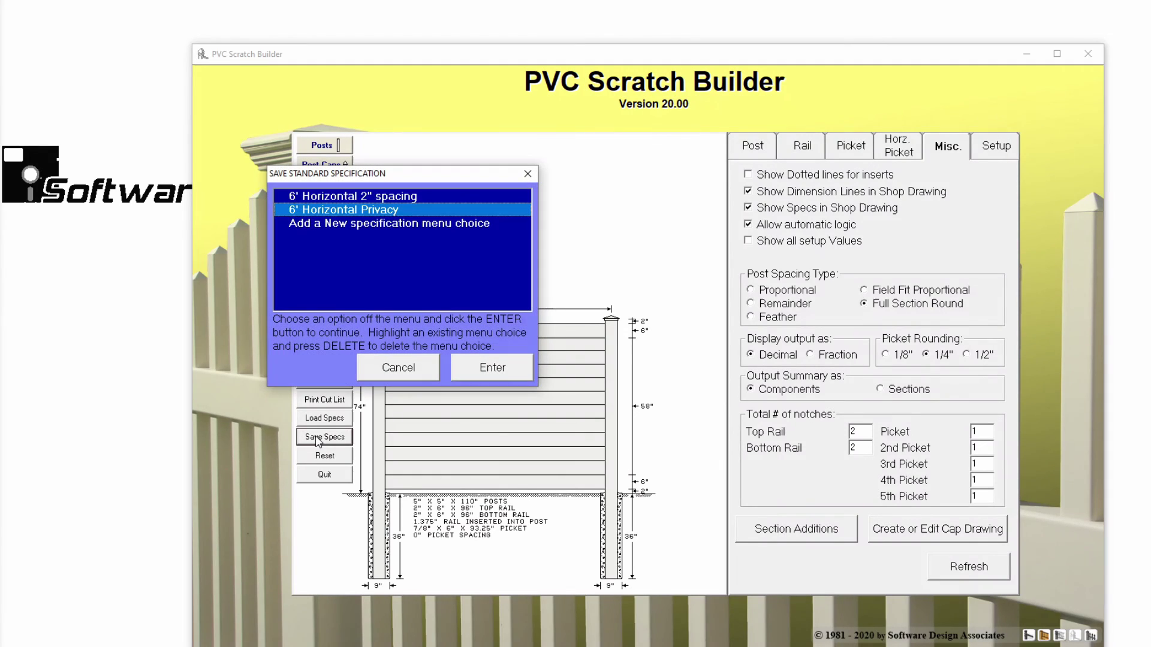
# Delete the 6' Horizontal 2" spacing spec and quit PVC Scratch Builder
pyautogui.click(384, 198)
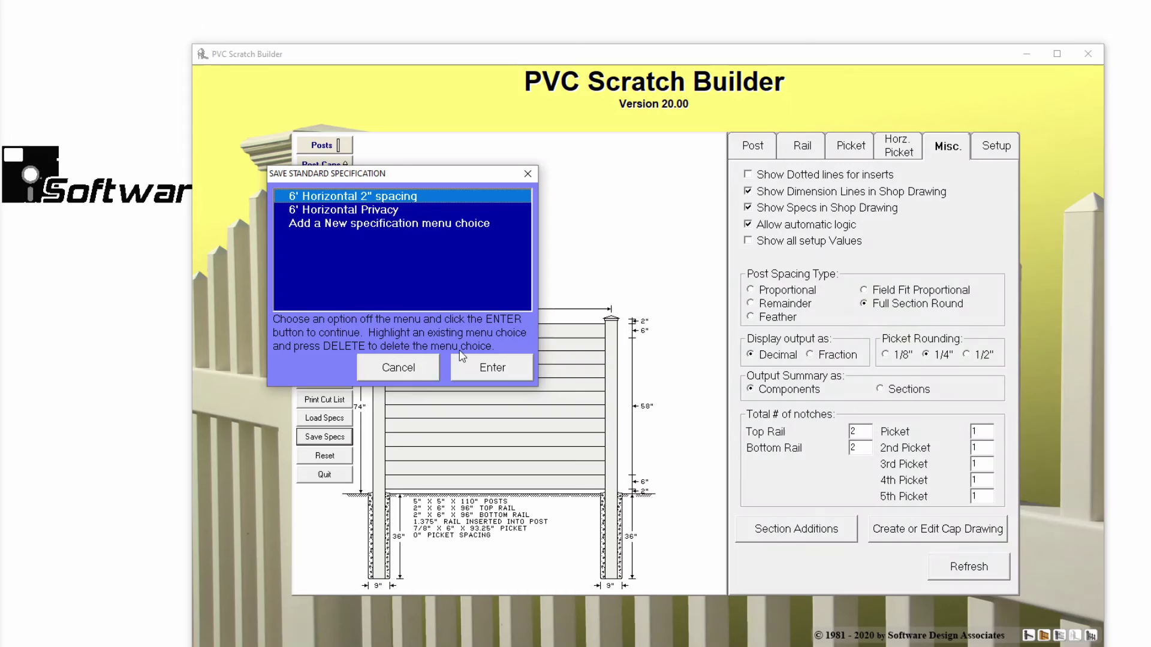
pyautogui.press('Delete')
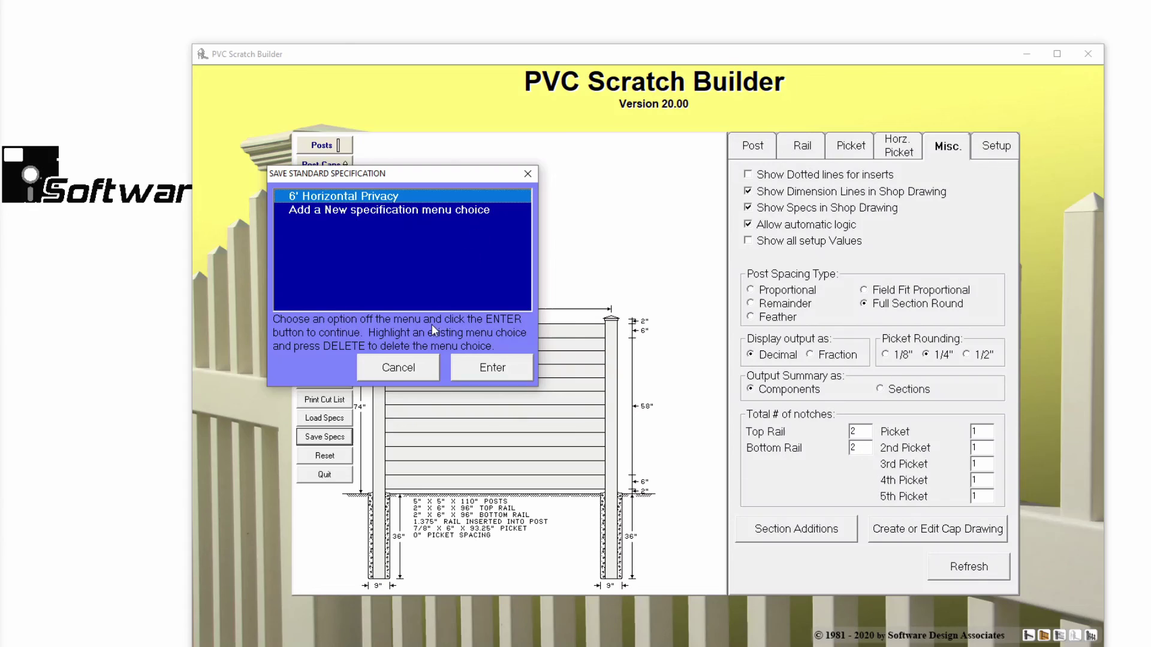
pyautogui.click(408, 372)
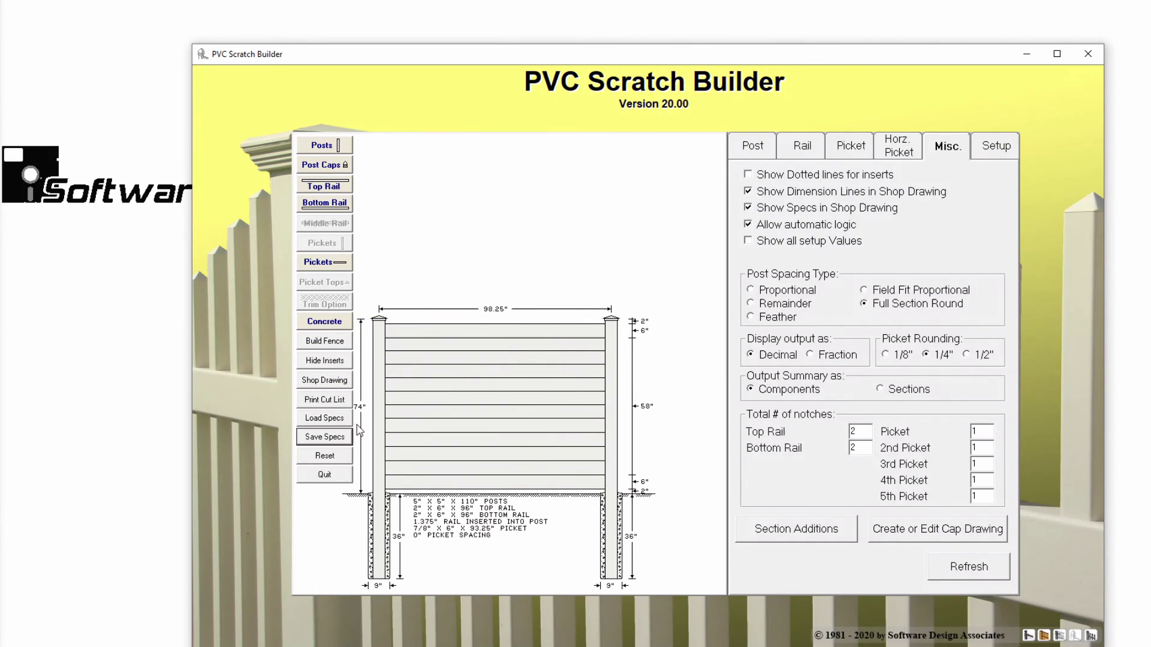
pyautogui.click(330, 477)
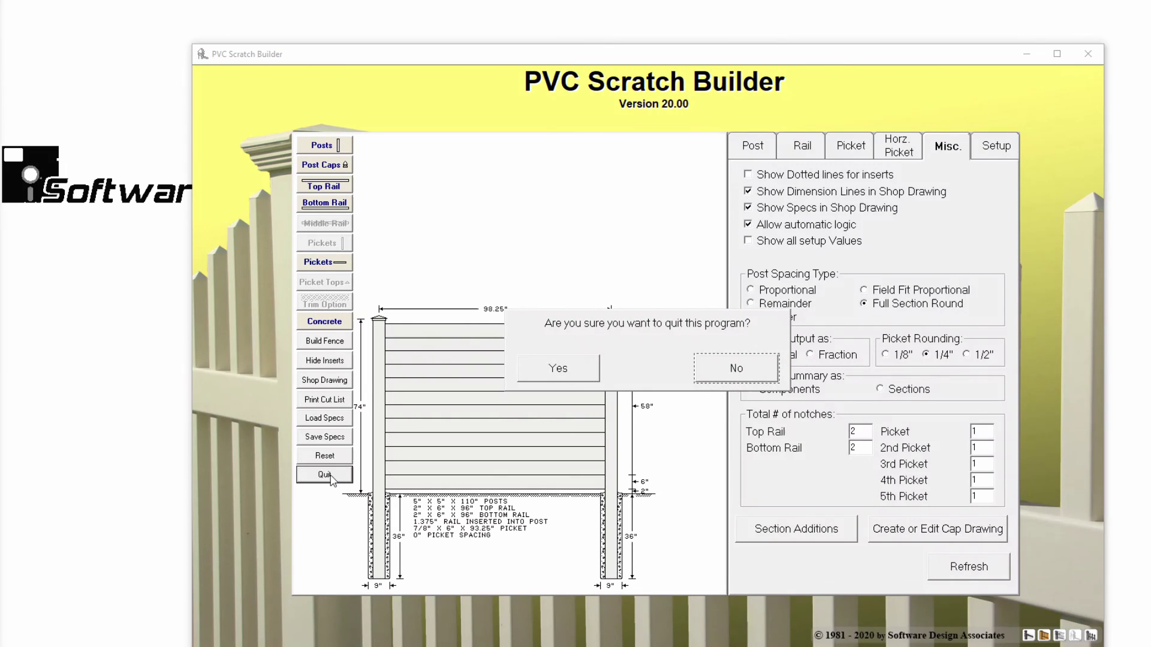
pyautogui.click(568, 374)
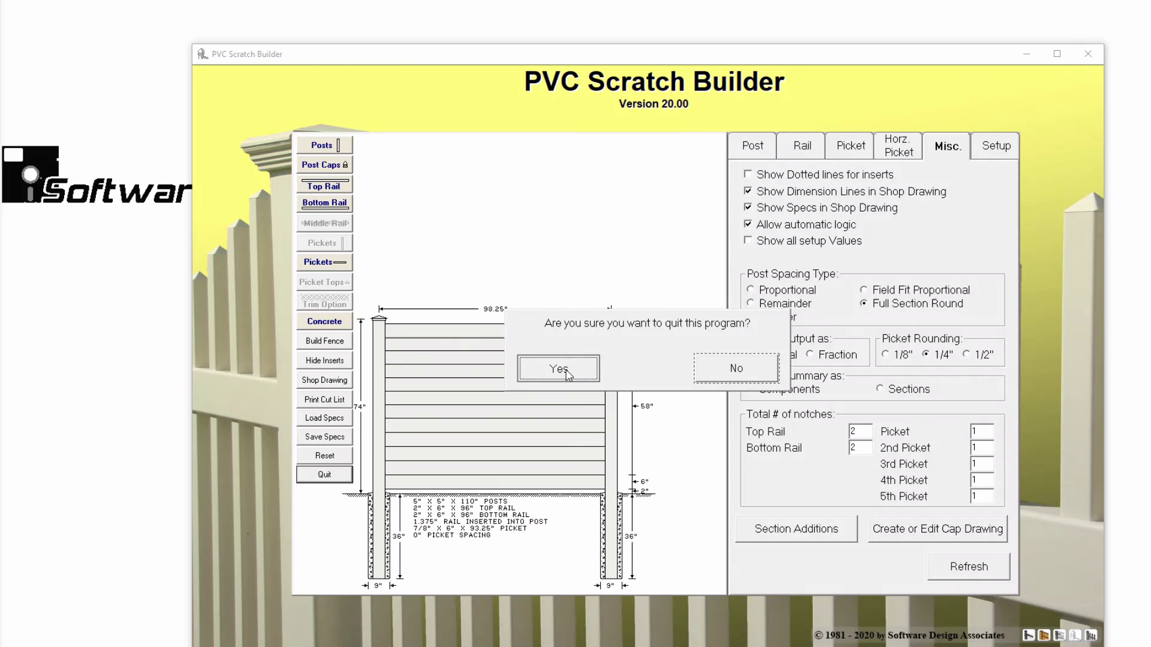